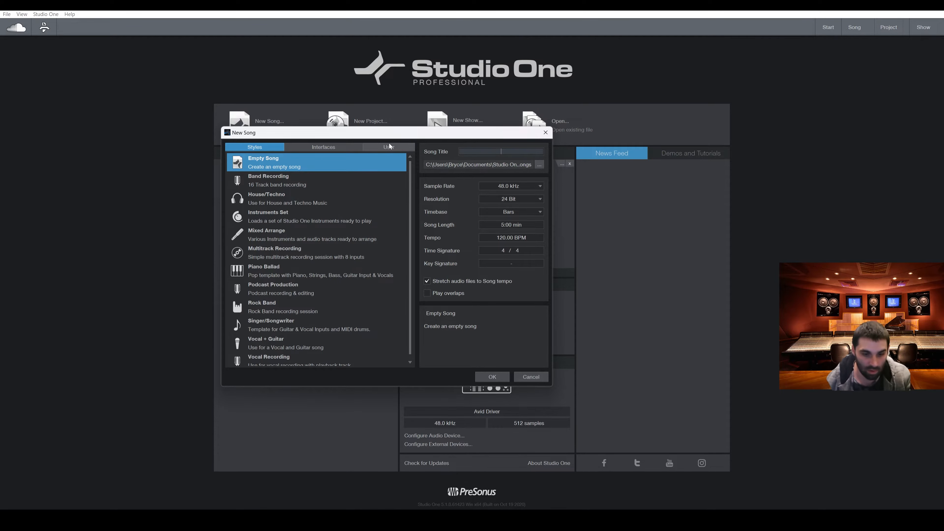
Step: Create an empty song titled "beat 32" and set its tempo to 155 BPM
type("beat 32")
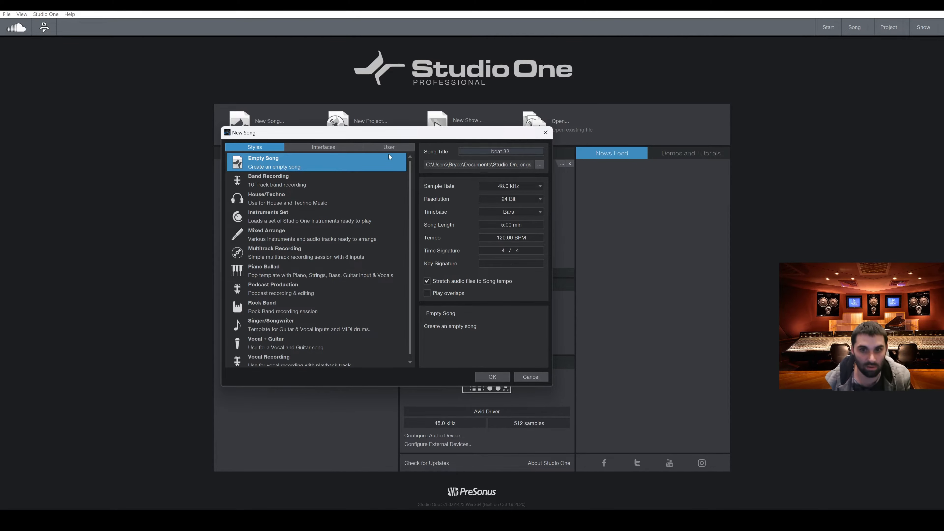
key("Return")
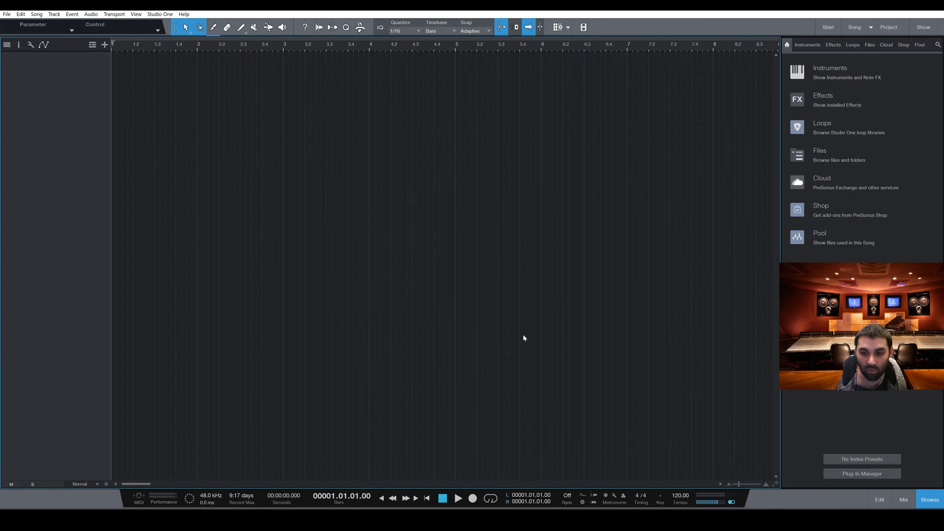
scroll(679, 496, "up", 10)
left_click_drag(679, 501, 684, 483)
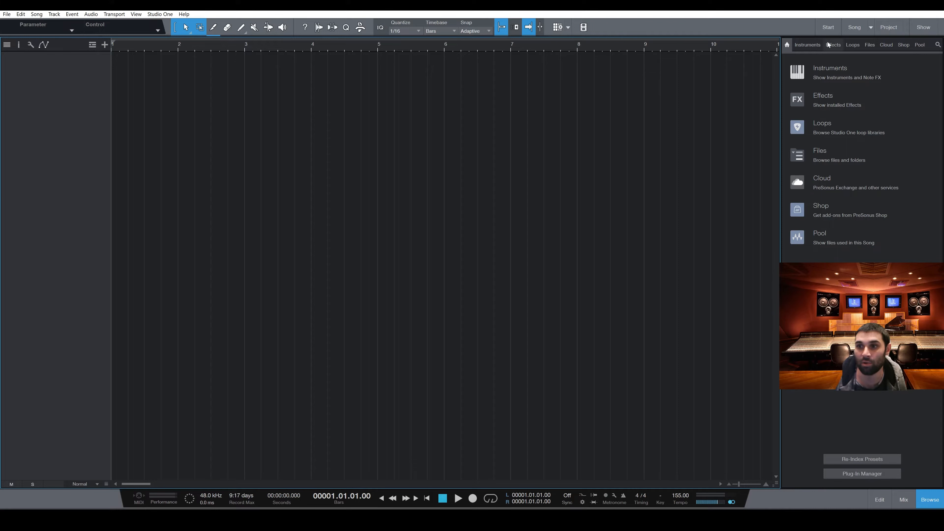
Step: Add the PreSonus Mai Tai synth to the song as a new instrument track
left_click(815, 46)
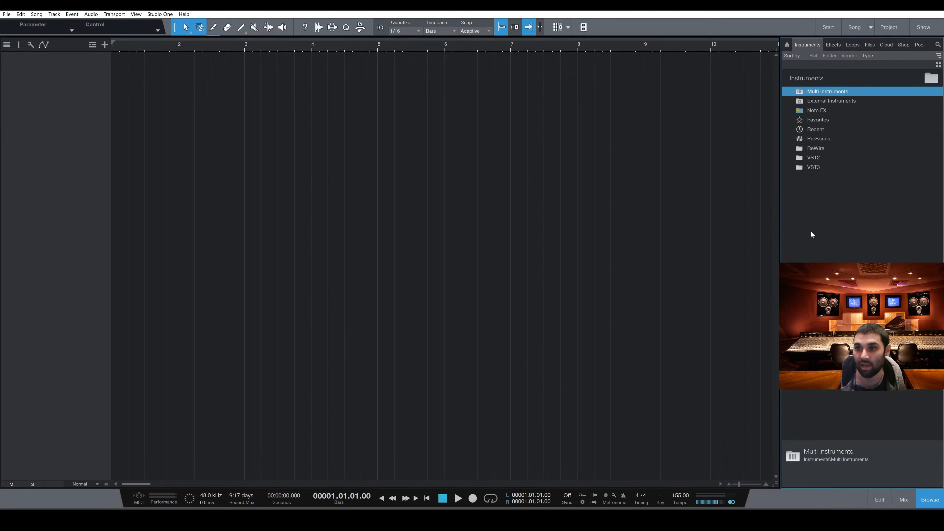
left_click(827, 137)
double_click(827, 137)
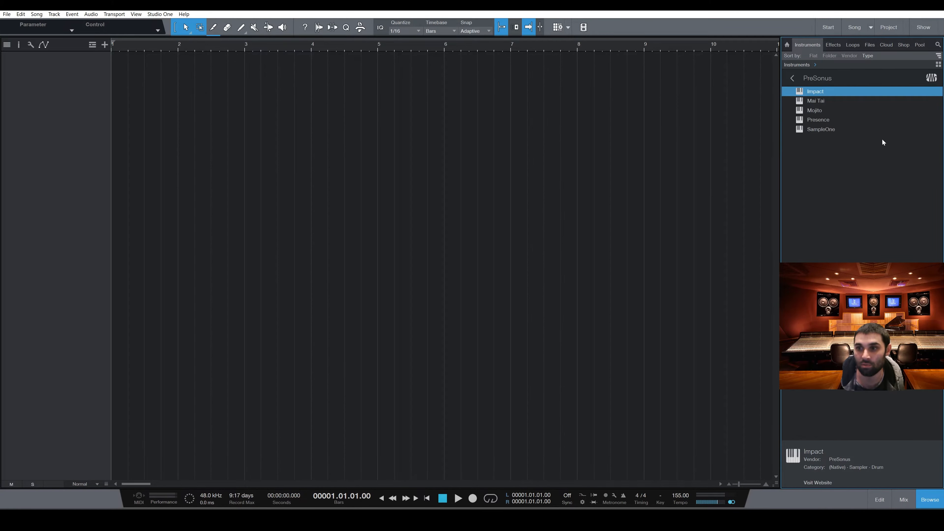
left_click(791, 104)
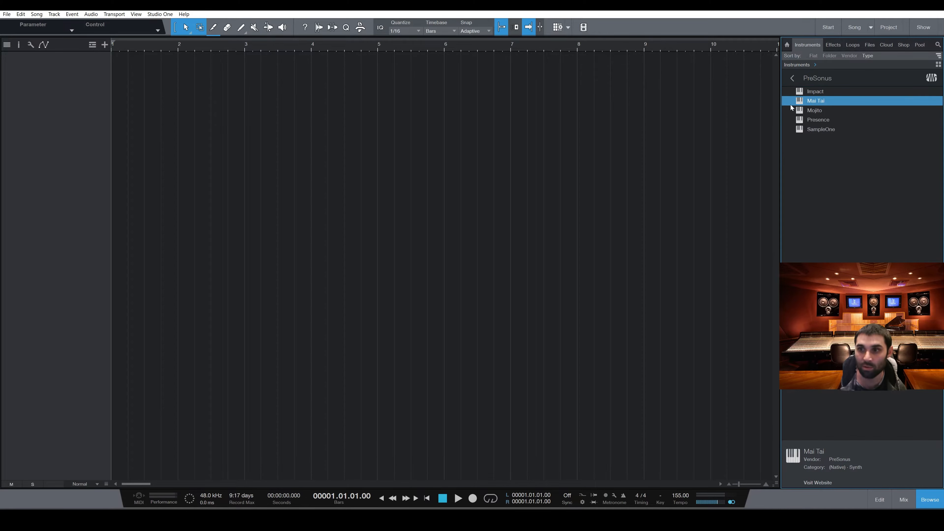
left_click_drag(816, 102, 48, 91)
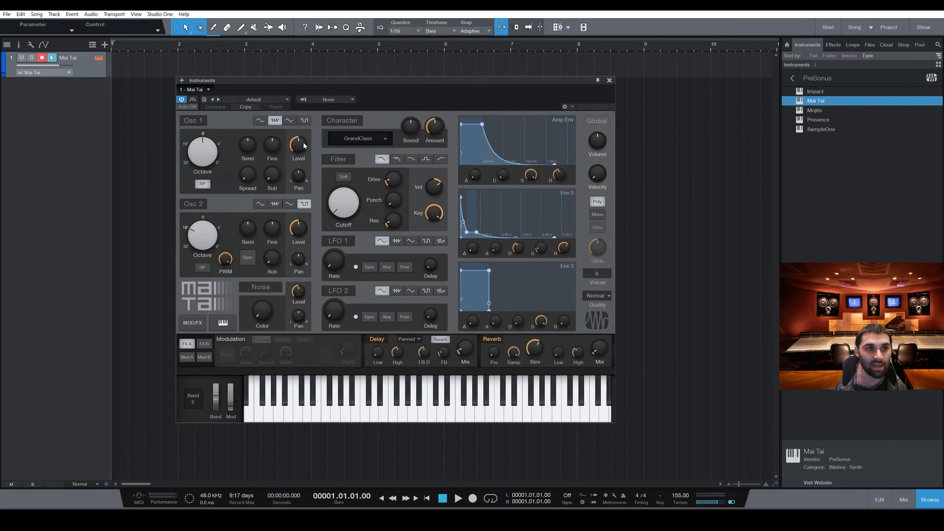
Step: Load the "Tape old Keys" preset from Mai Tai's Bass presets and close the instrument window
left_click(286, 100)
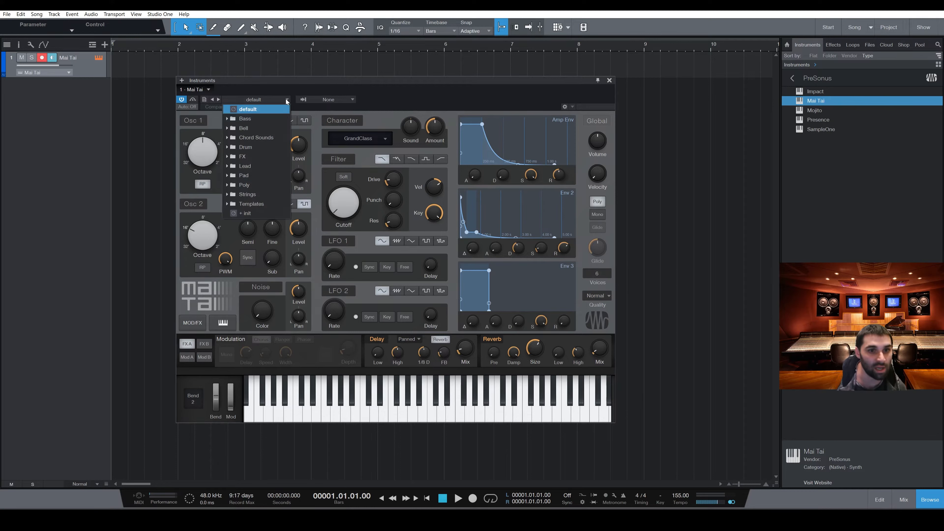
left_click(274, 119)
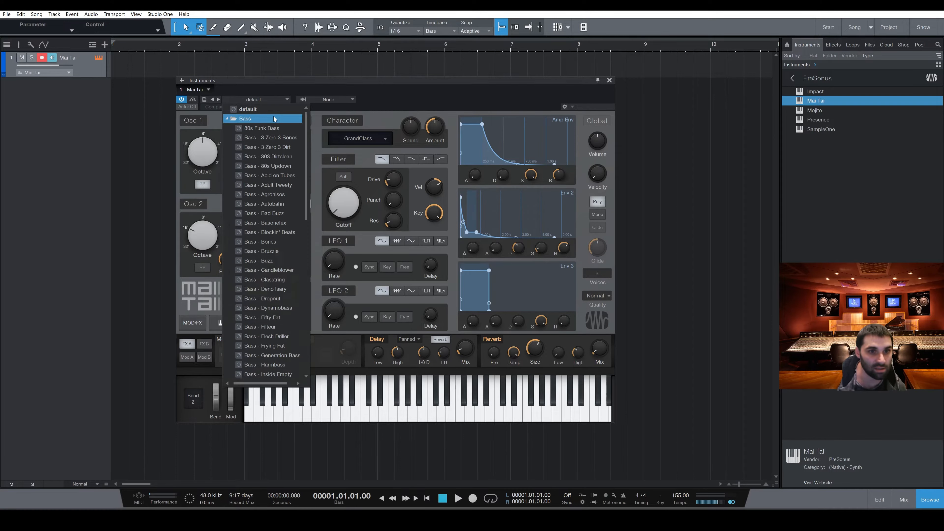
scroll(286, 290, "down", 2)
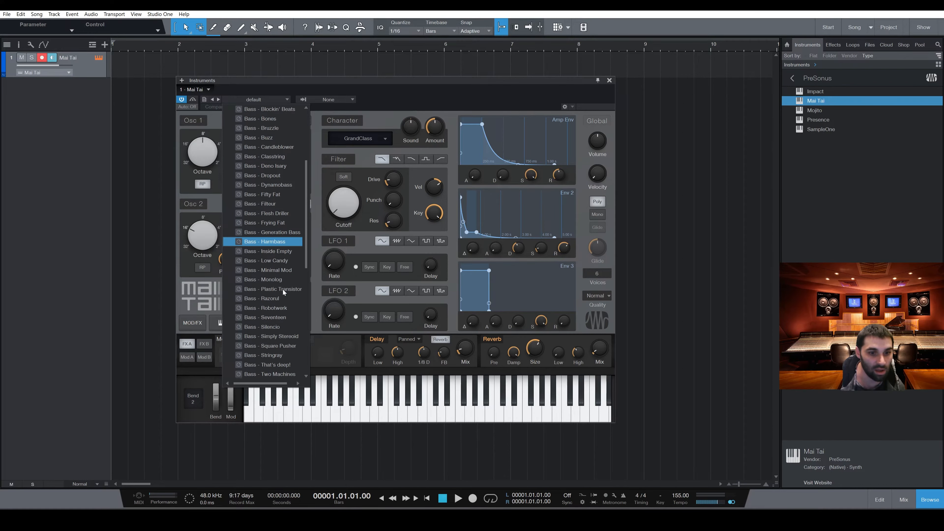
scroll(282, 289, "down", 6)
left_click(283, 355)
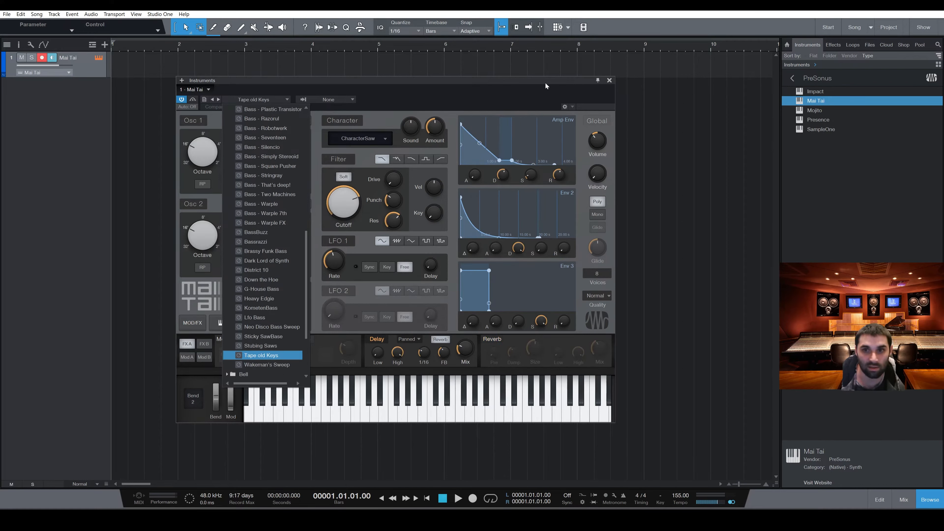
left_click(610, 81)
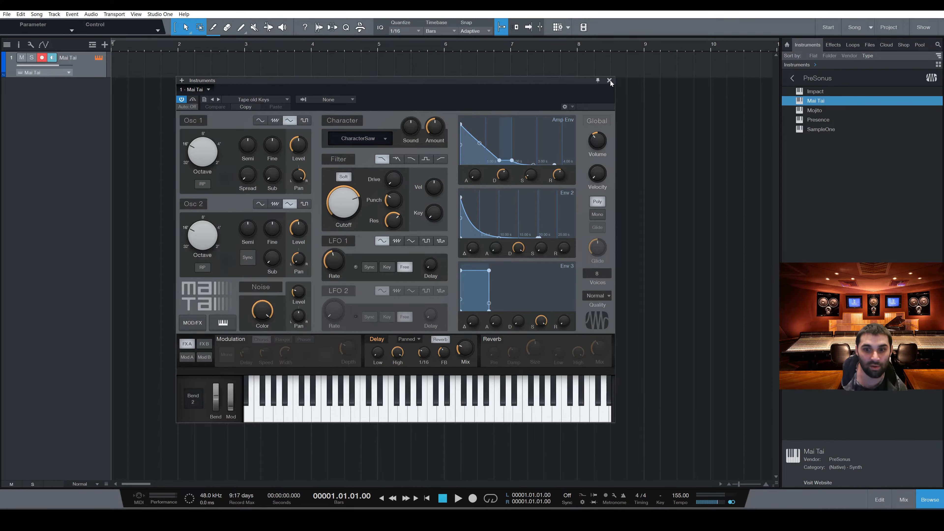
left_click(609, 81)
Step: Open the Mai Tai track in the note editor and enable the C Natural Minor scale
right_click(88, 70)
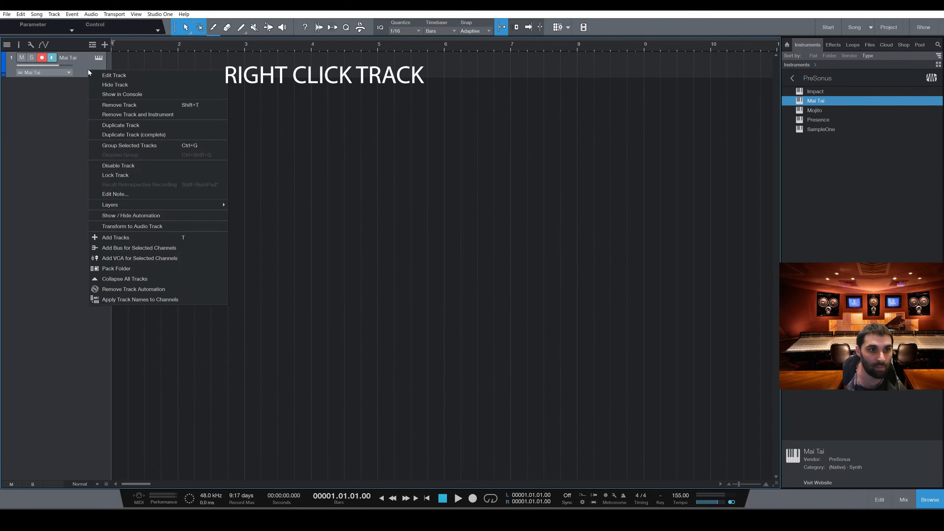
left_click(155, 78)
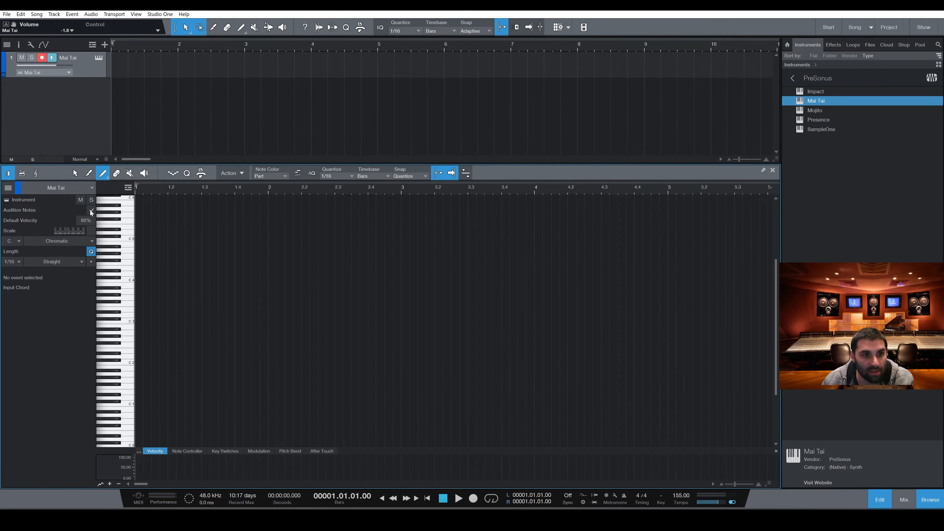
left_click(91, 231)
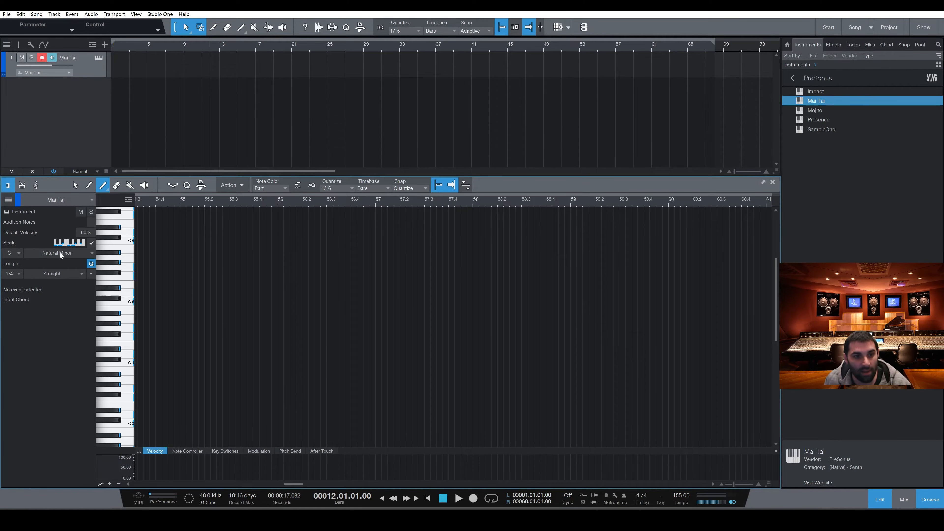
left_click(60, 252)
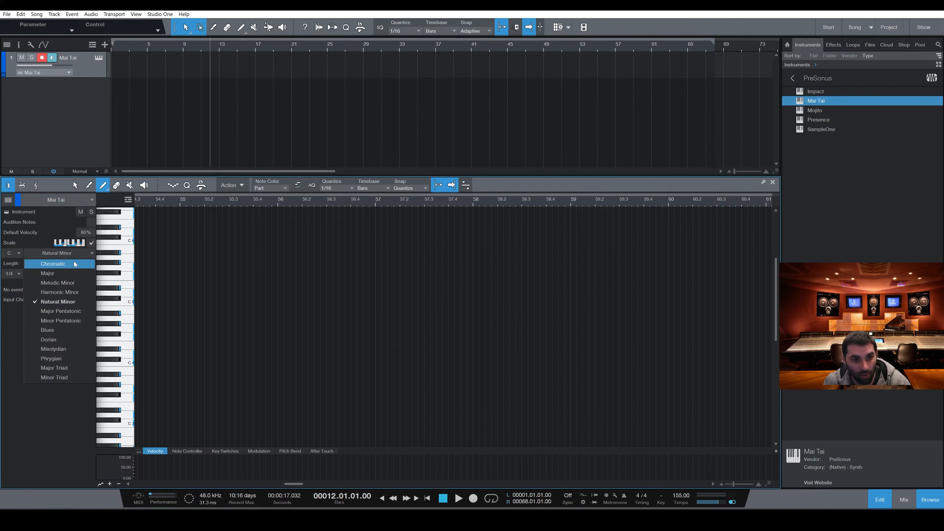
left_click(8, 266)
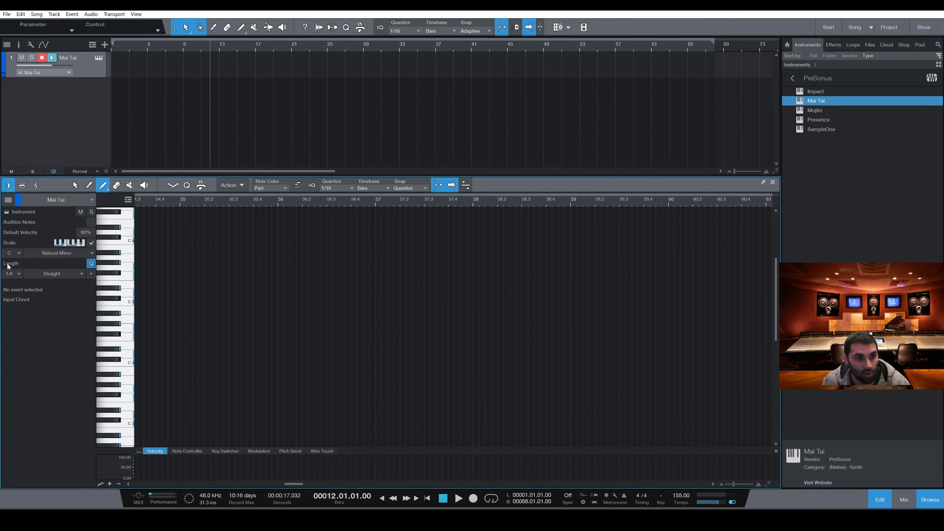
left_click(18, 253)
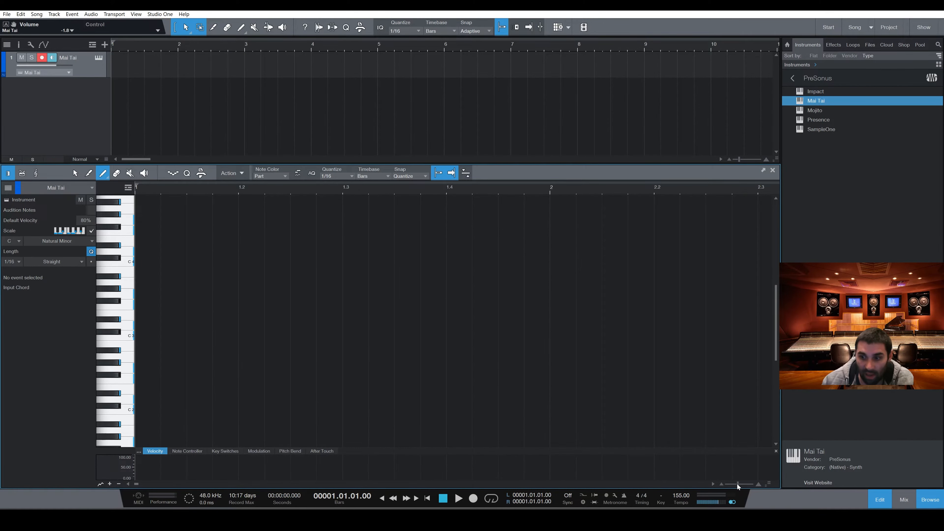
Step: Set the loop range from bar 1 to bar 5 and turn looping on
left_click_drag(737, 484, 731, 485)
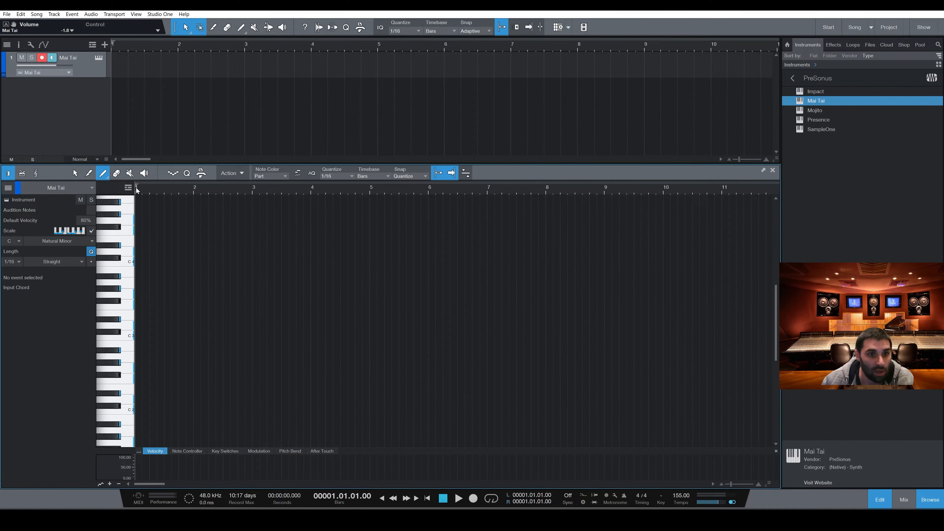
left_click_drag(137, 190, 368, 205)
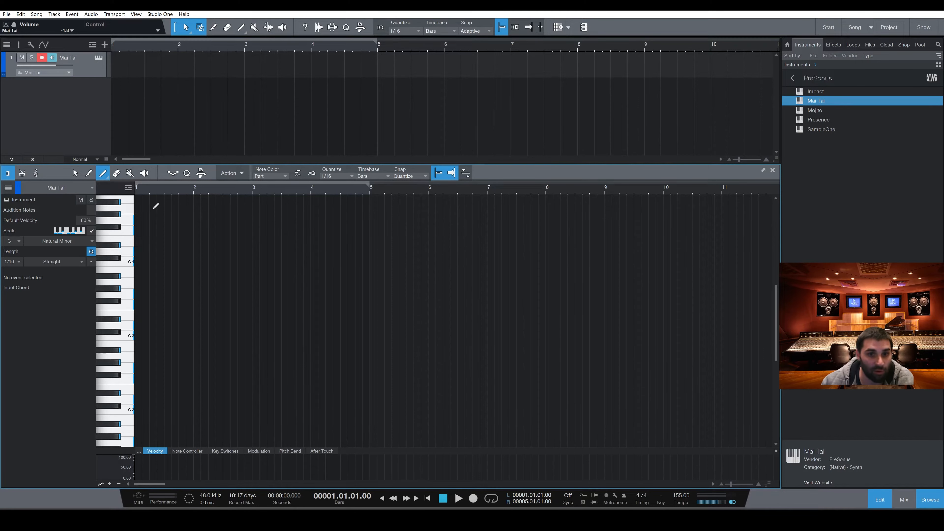
left_click(490, 499)
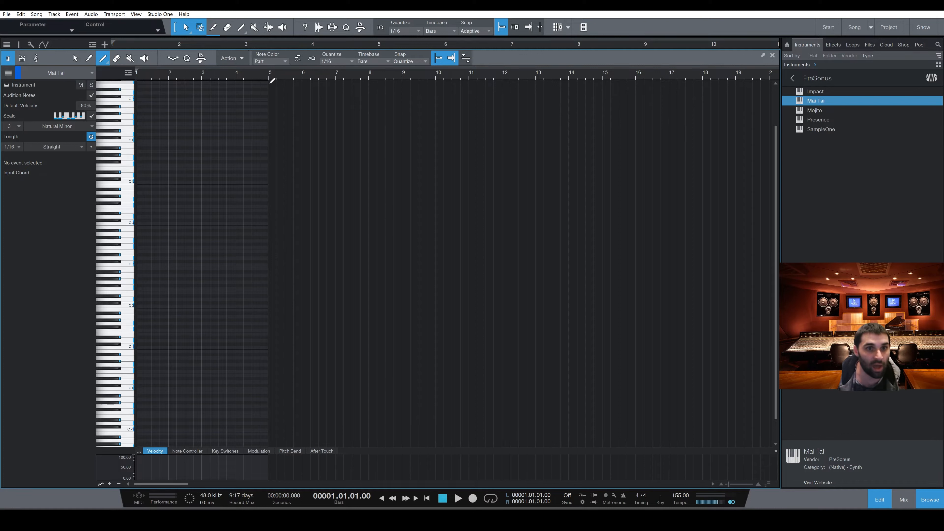
Step: Draw an additional empty note part from bar 5 to bar 9 on the Mai Tai track
scroll(274, 79, "up", 1)
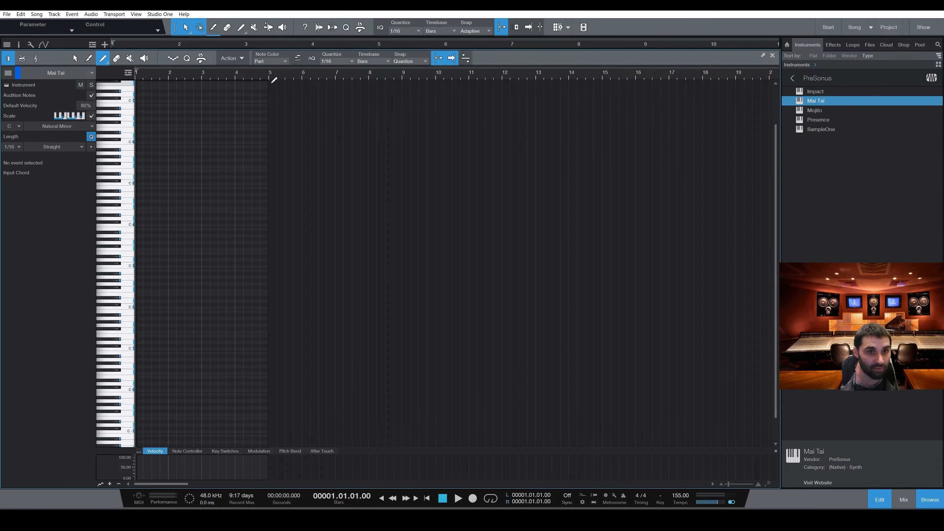
left_click_drag(275, 80, 404, 90)
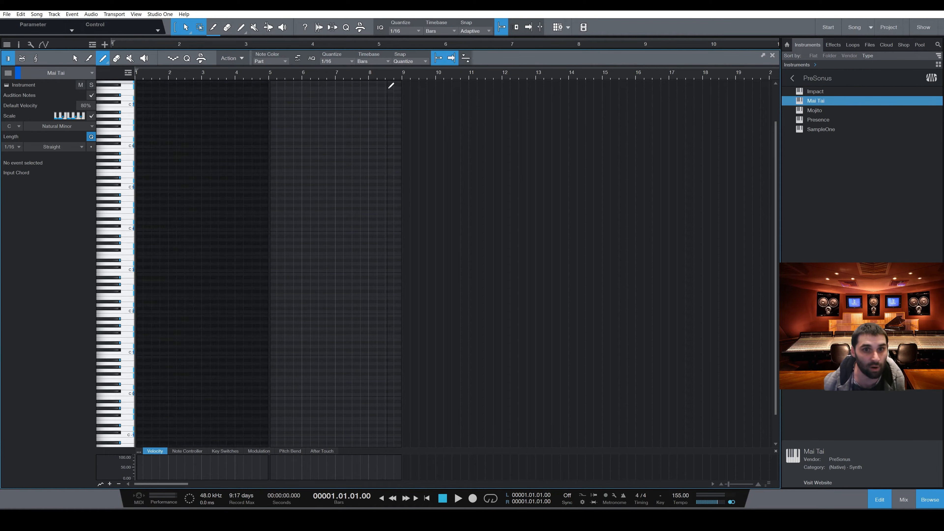
scroll(403, 88, "up", 2)
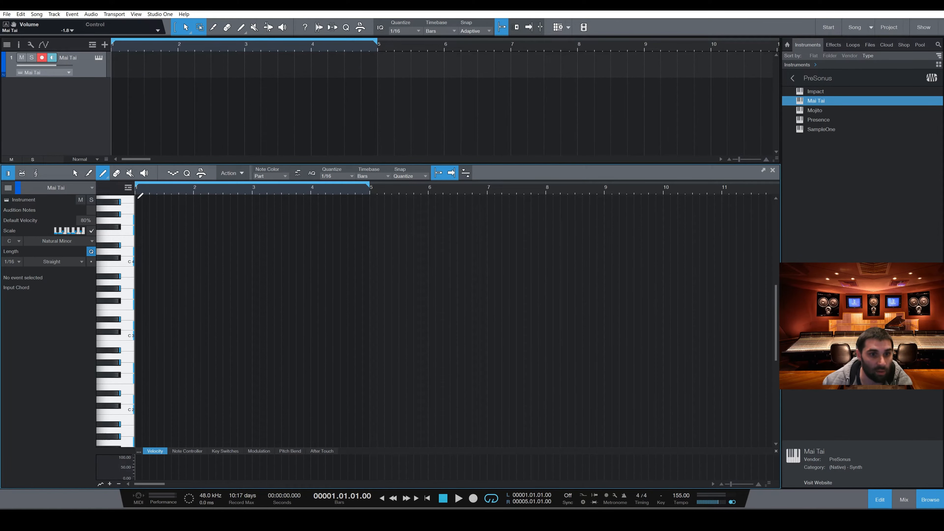
Step: Draw an empty Mai Tai part from bar 1 to bar 5 and add a one-beat C3 note at its start
mouse_move(164, 199)
left_mouse_down()
mouse_move(294, 200)
mouse_move(366, 434)
left_mouse_up()
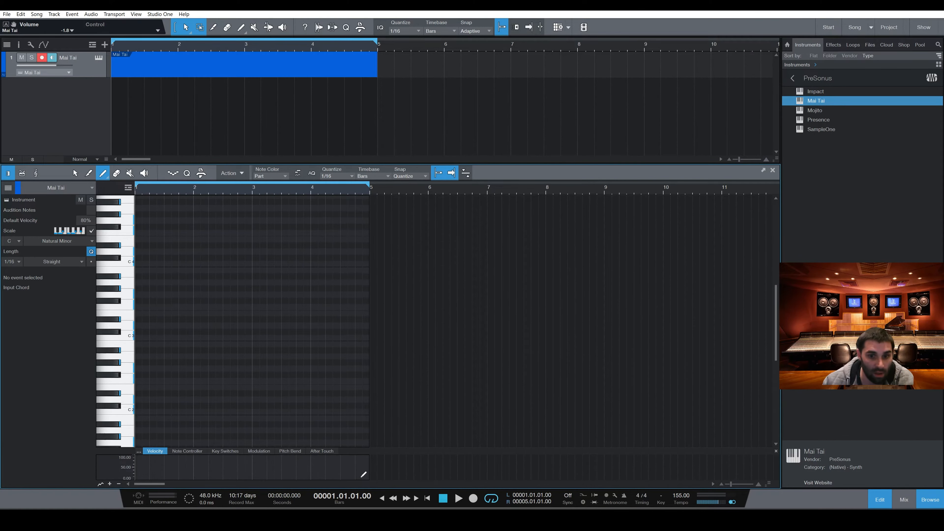
left_click(758, 484)
left_click(758, 484)
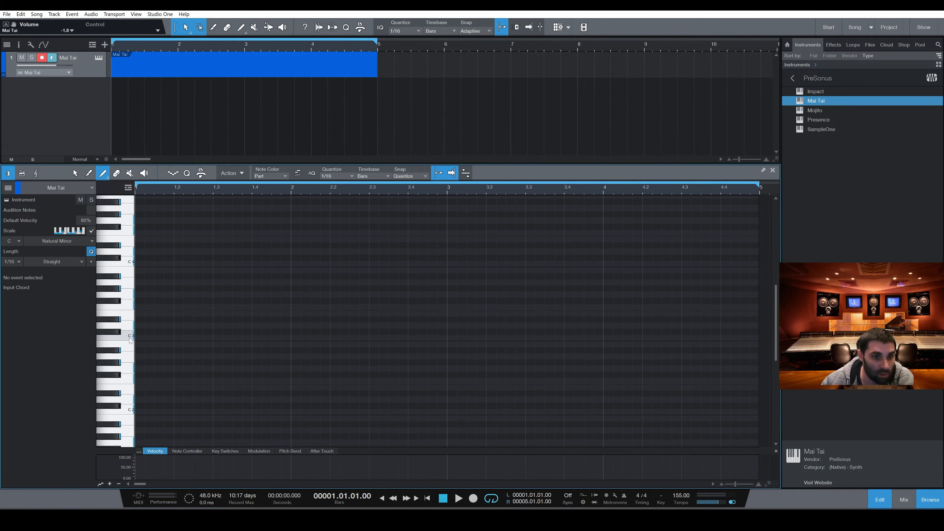
left_click(138, 338)
left_click_drag(135, 338, 173, 340)
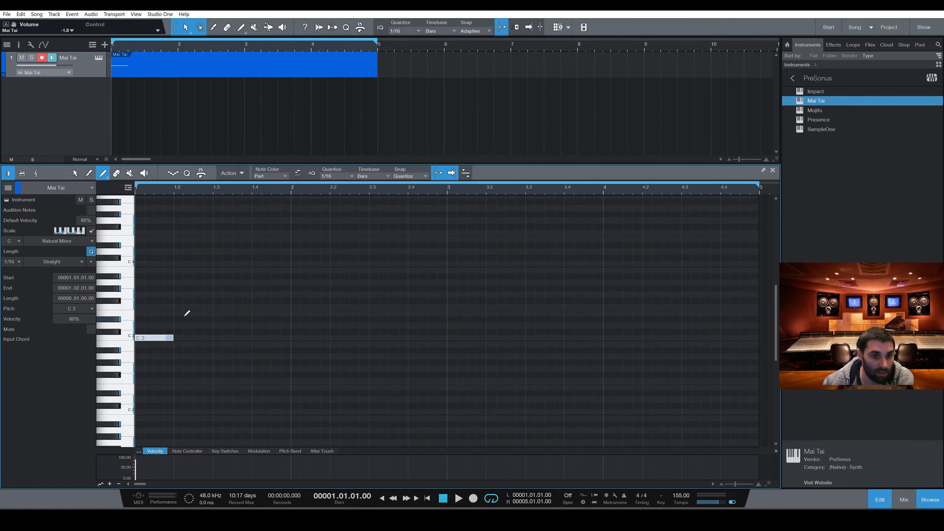
Step: Try a short G3 note on beat 2 of bar 1, remove it, and set the note length to 1/4
key("space")
left_click(177, 293)
key("space")
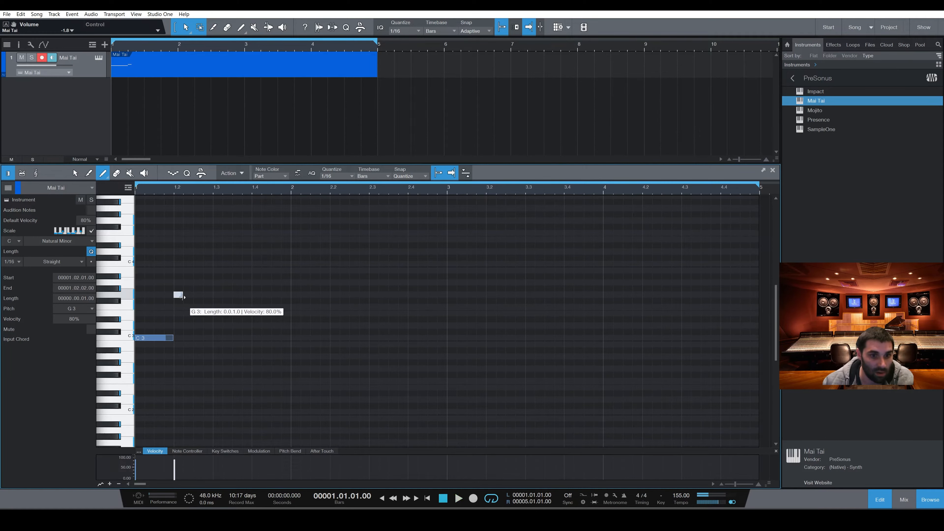
left_click(20, 262)
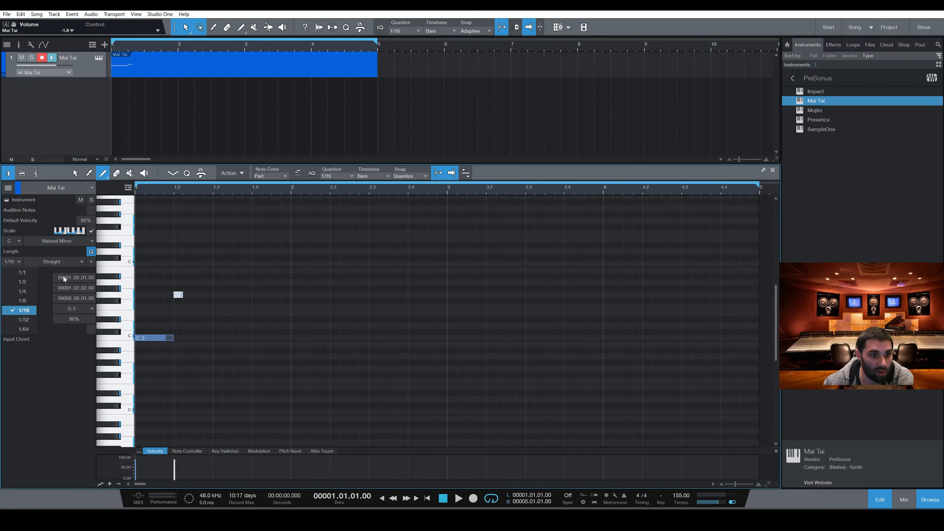
left_click(29, 292)
left_click(179, 294)
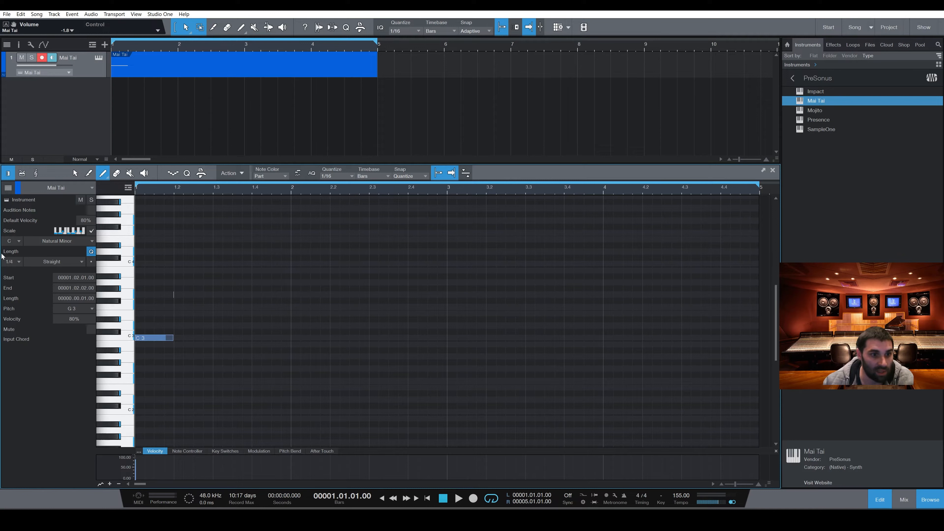
Step: Draw a 1/4-length G3 note on beat 2 of bar 1 and play the notes back
left_click(13, 262)
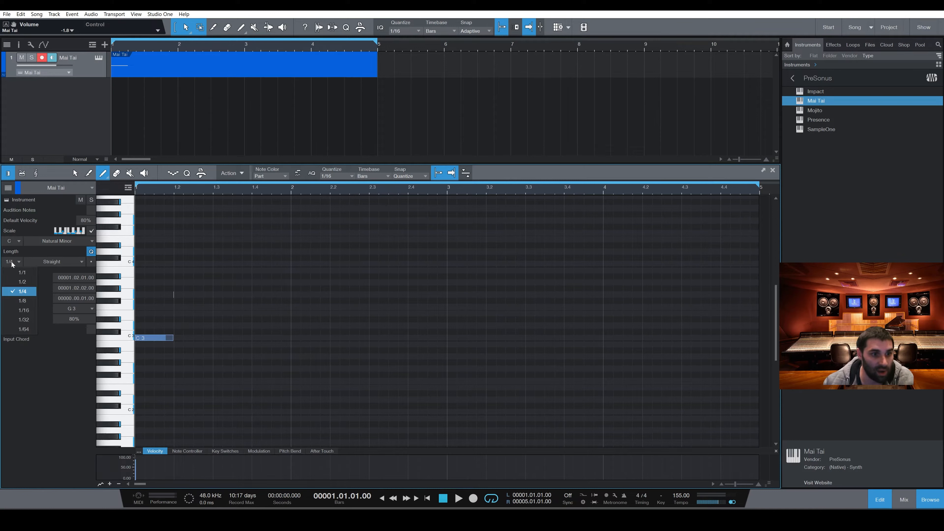
left_click(26, 294)
left_click(170, 294)
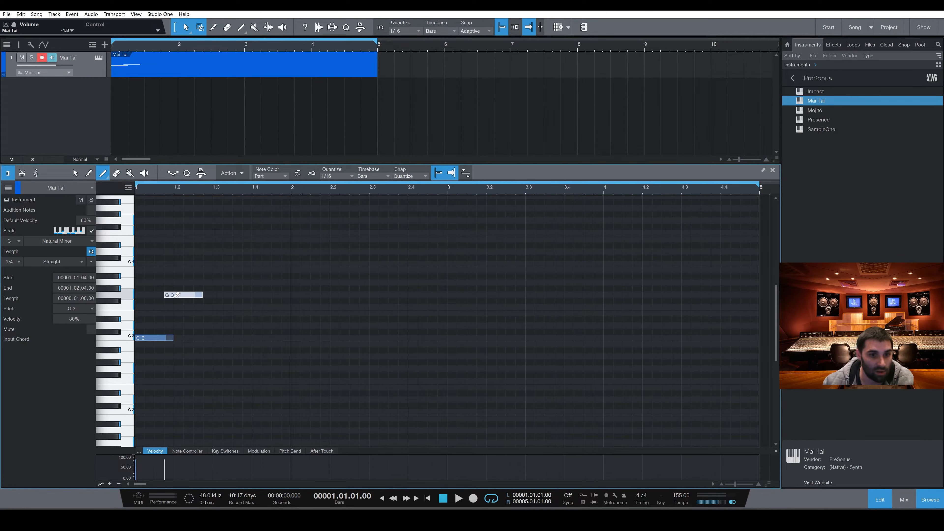
left_click(179, 294)
left_click(180, 294)
key("space")
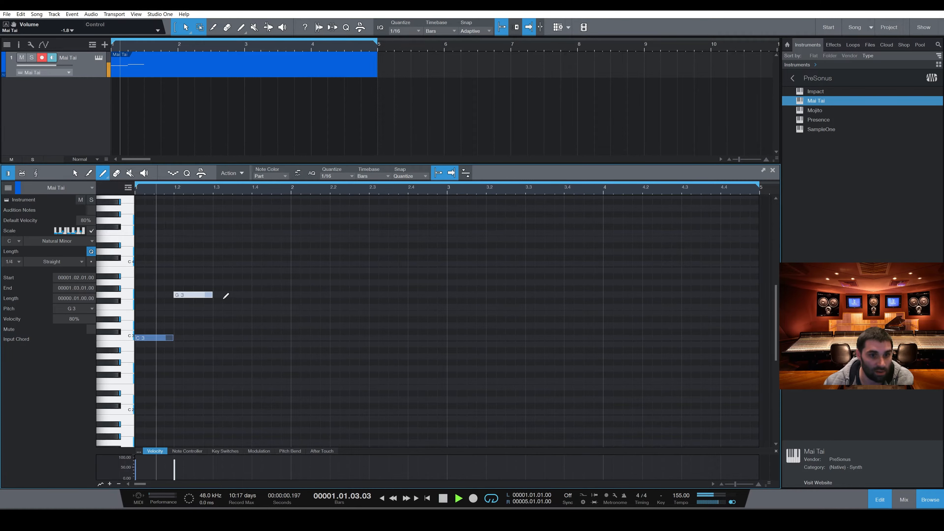
key("space")
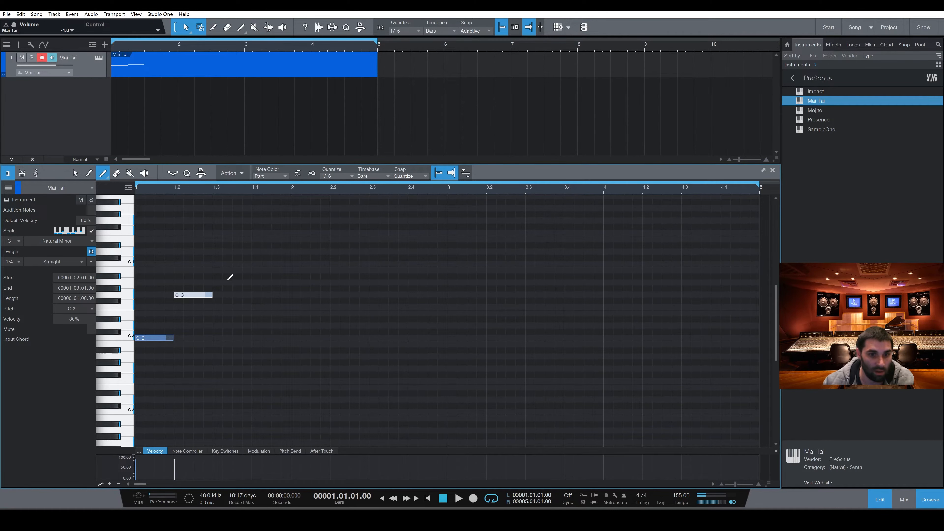
Step: Replace the G3 note with a G#3 on beat 3 of bar 1, add an F3 at bar 2, and play the notes
left_click(212, 276)
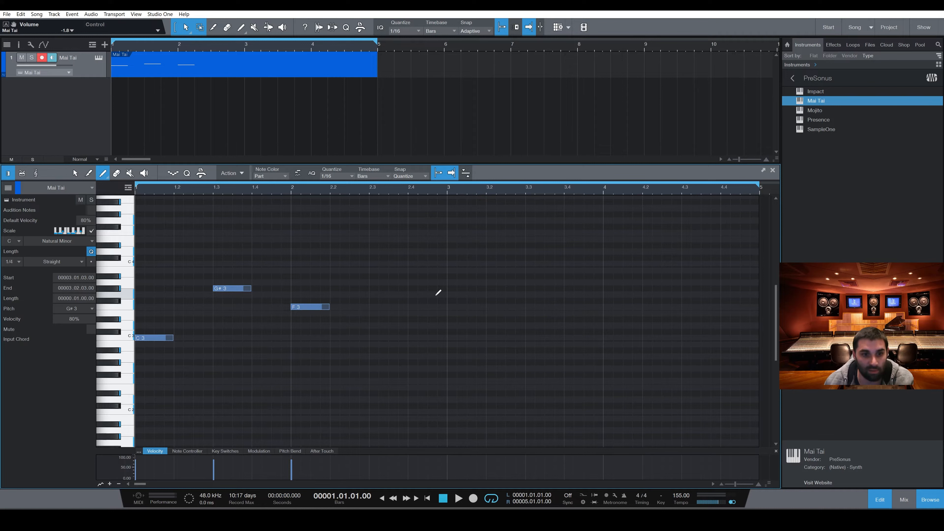
key("space")
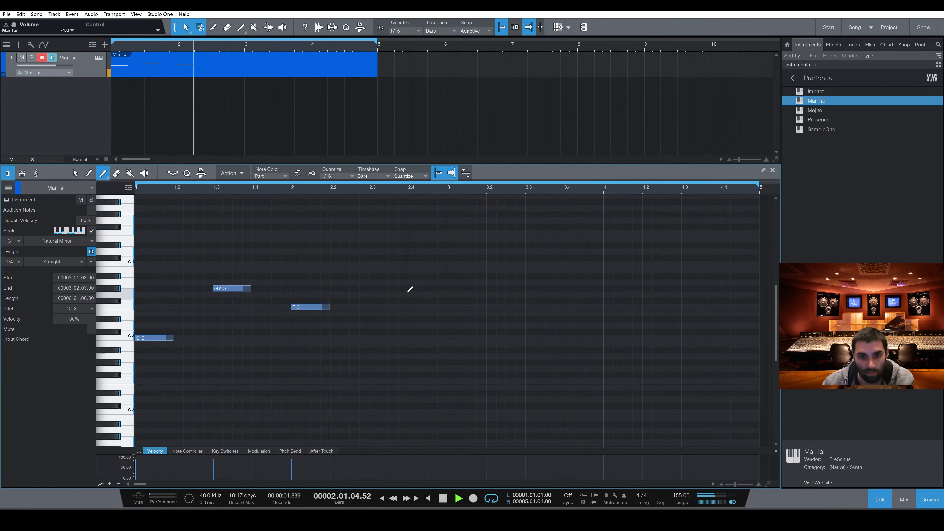
key("space")
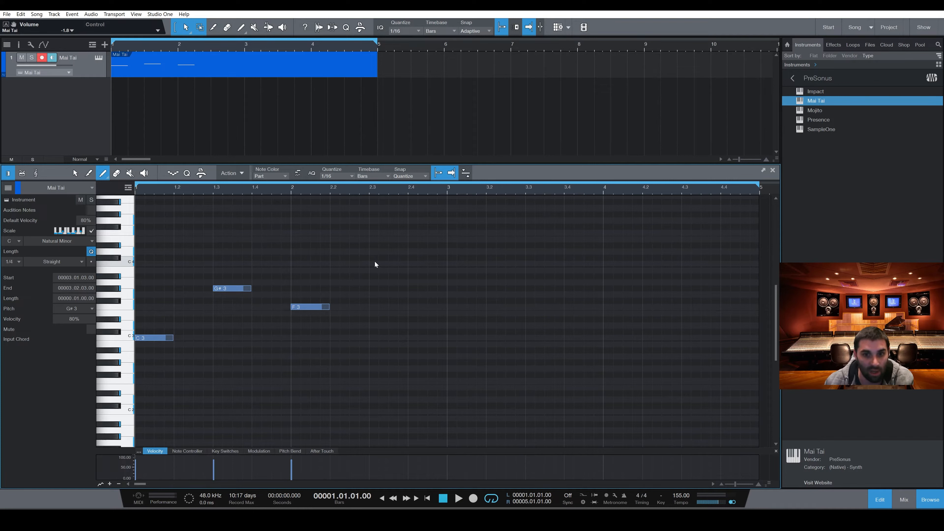
Step: Copy the three notes to start at bar 3, add an A#3 note on beat 3 of bar 4, and play the melody
left_click_drag(375, 261, 136, 373)
left_click_drag(145, 341, 452, 332)
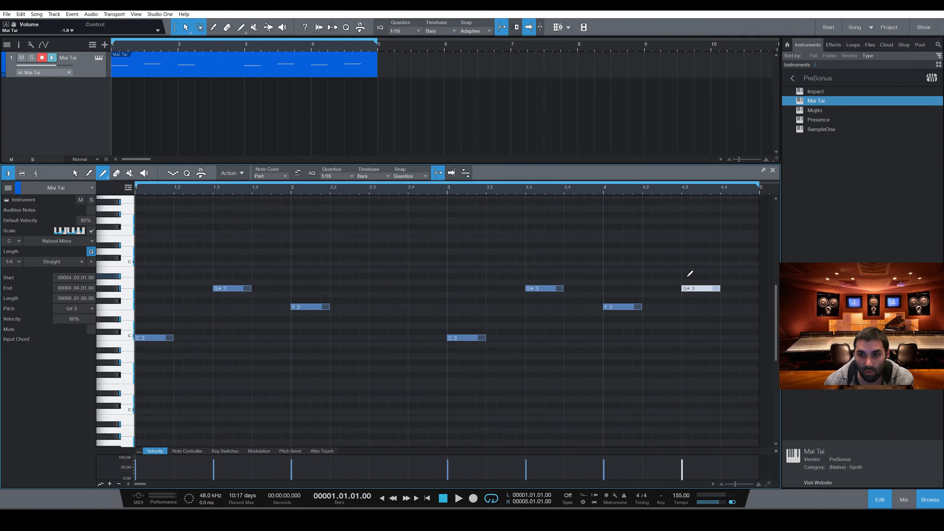
left_click_drag(689, 273, 688, 275)
key("space")
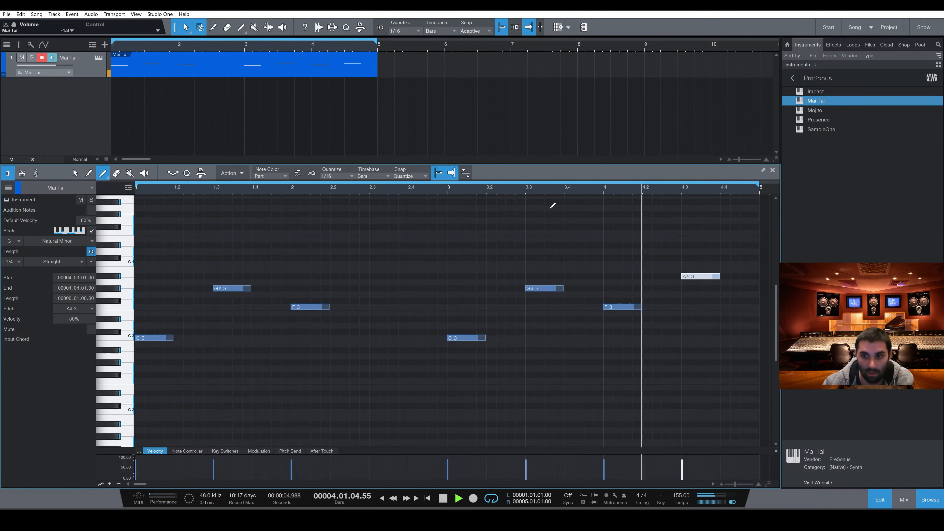
key("space")
Step: Transpose all the melody notes up one octave and play them back
left_click_drag(730, 242, 119, 376)
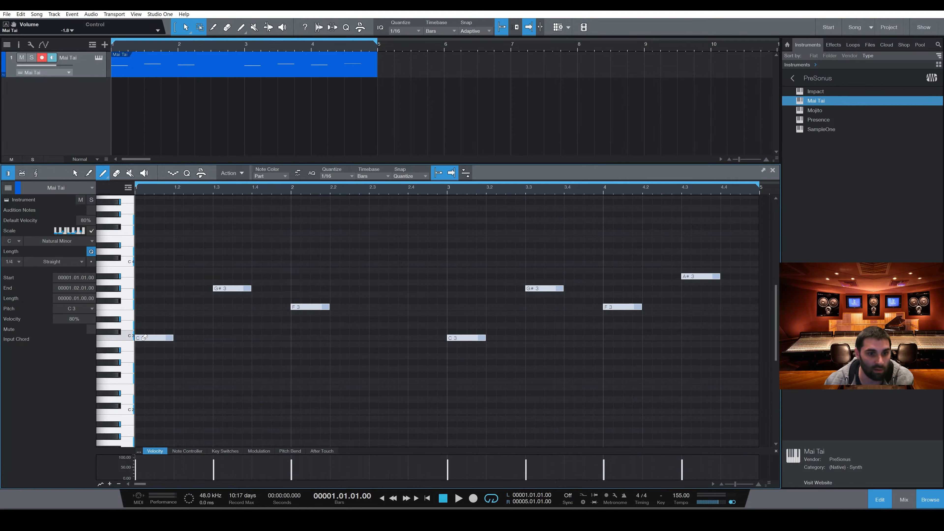
left_click(76, 174)
key("shift+Up")
key("space")
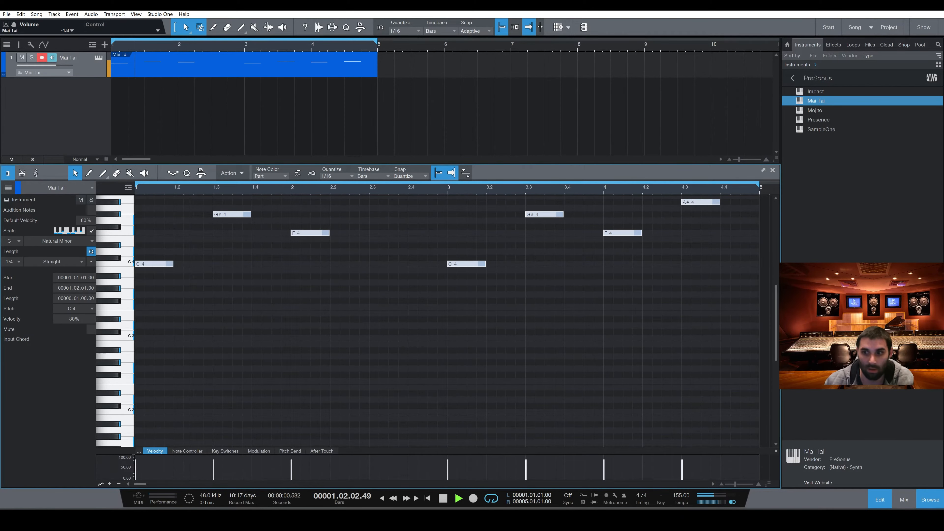
left_click_drag(775, 310, 775, 279)
key("space")
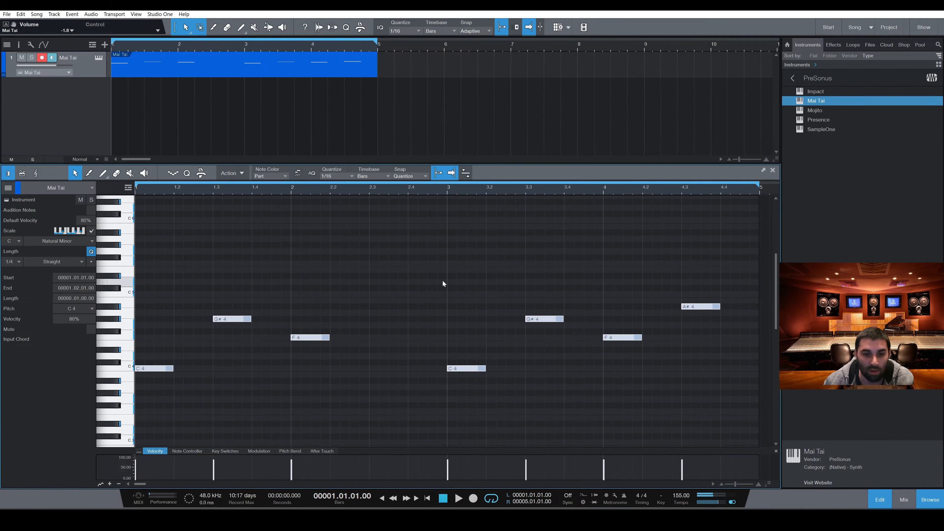
left_click(615, 270)
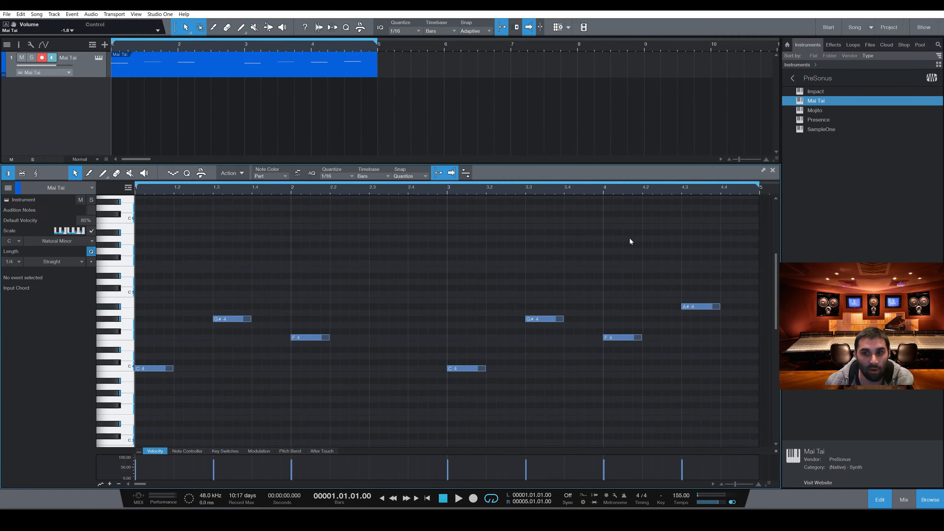
Step: Add a second Mai Tai instrument track and load its Bell - Stereotic preset
left_click_drag(231, 164, 230, 171)
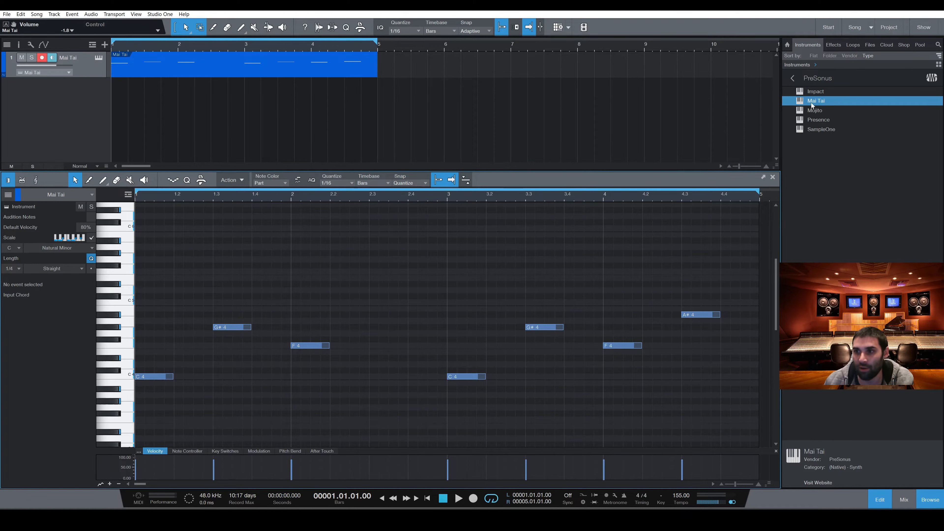
left_click_drag(815, 104, 74, 99)
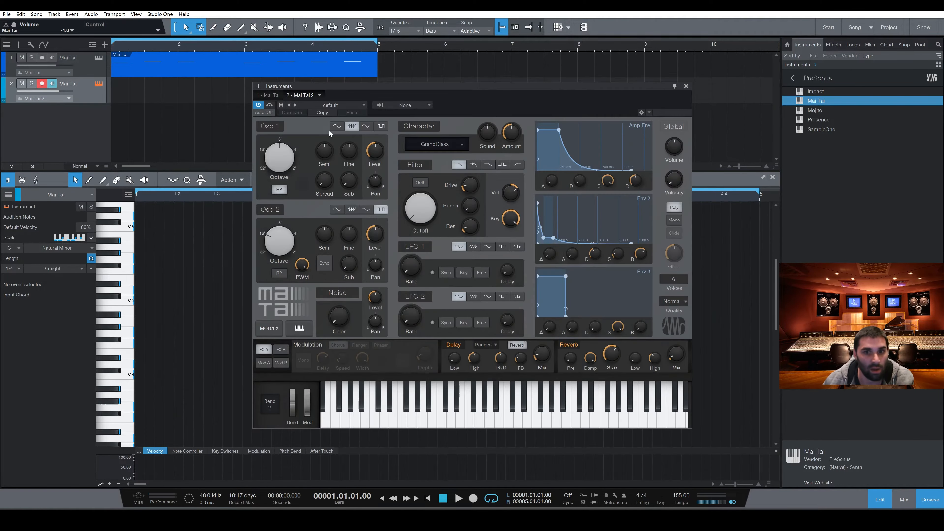
left_click(339, 106)
left_click(320, 134)
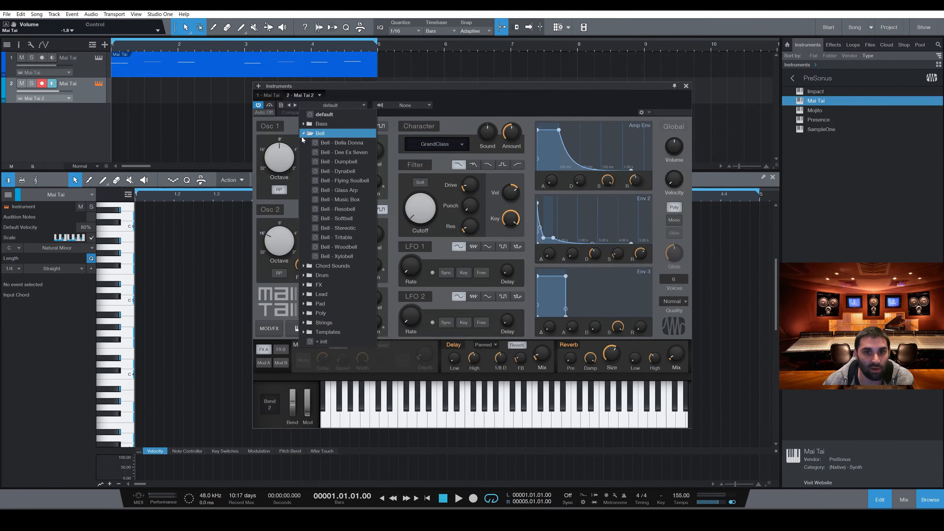
left_click(338, 228)
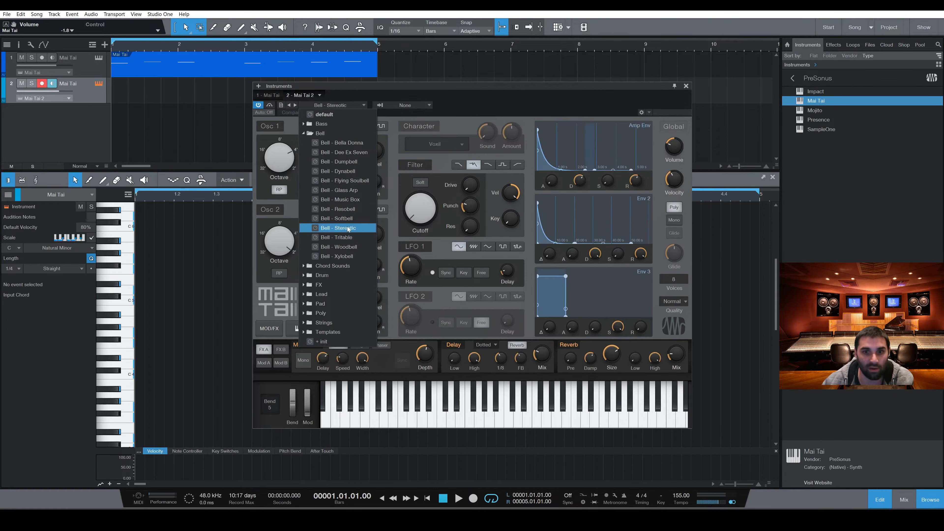
left_click(686, 89)
left_click(686, 86)
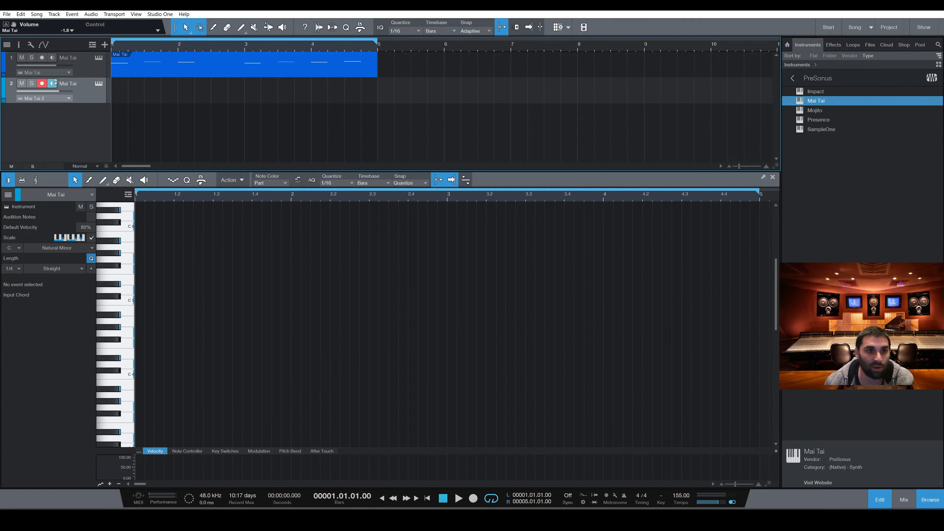
Step: Lower the second Mai Tai track's volume to about -13.2 dB and draw an empty part from bar 1 to bar 5 on it
left_click_drag(58, 91, 42, 92)
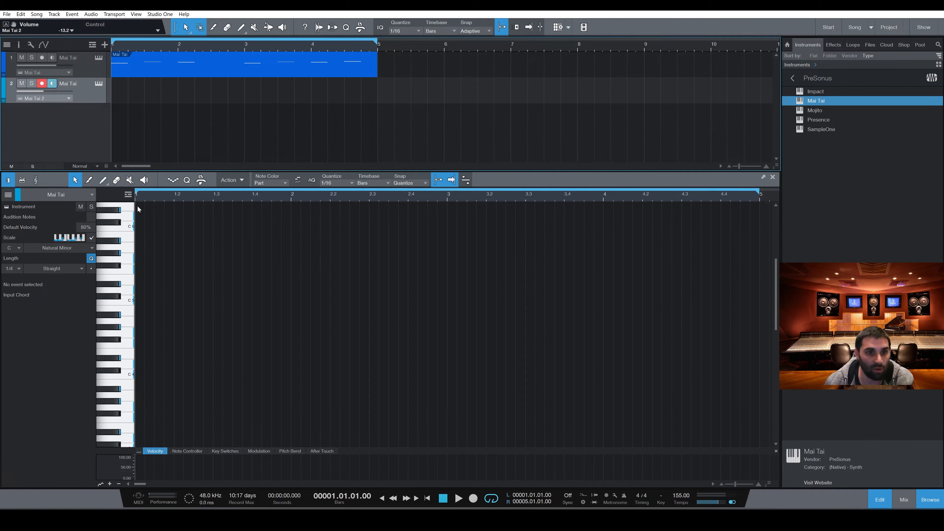
left_click(103, 180)
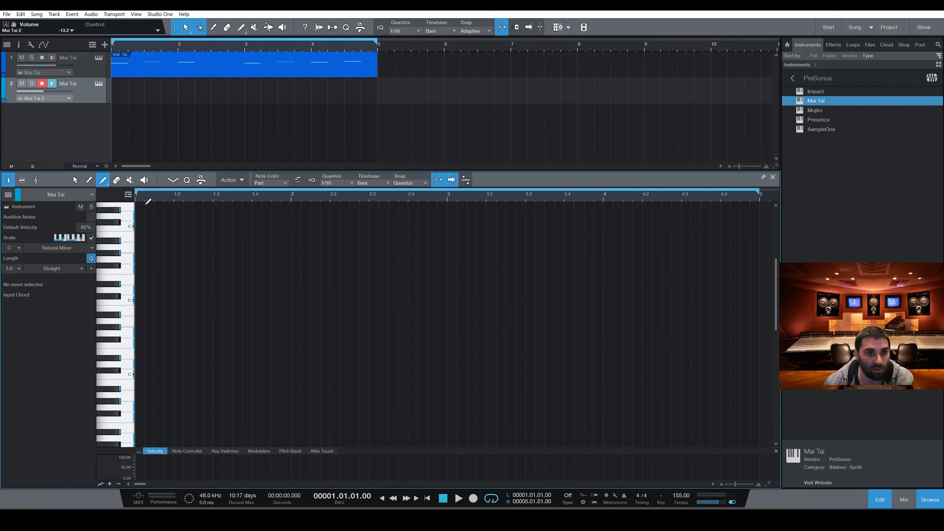
left_click_drag(147, 202, 360, 228)
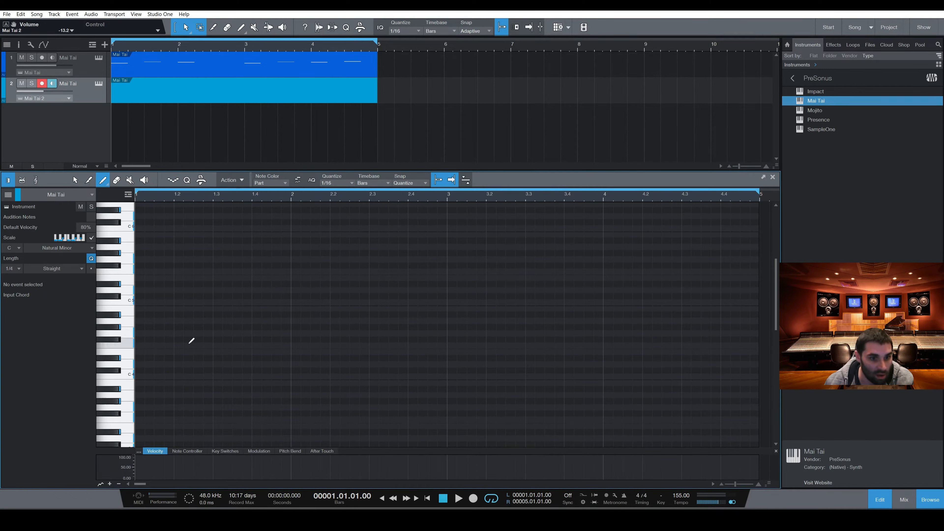
Step: Set the note length to 1/2 and draw a C4 note at the start of bar 1 in the second part
left_click(140, 375)
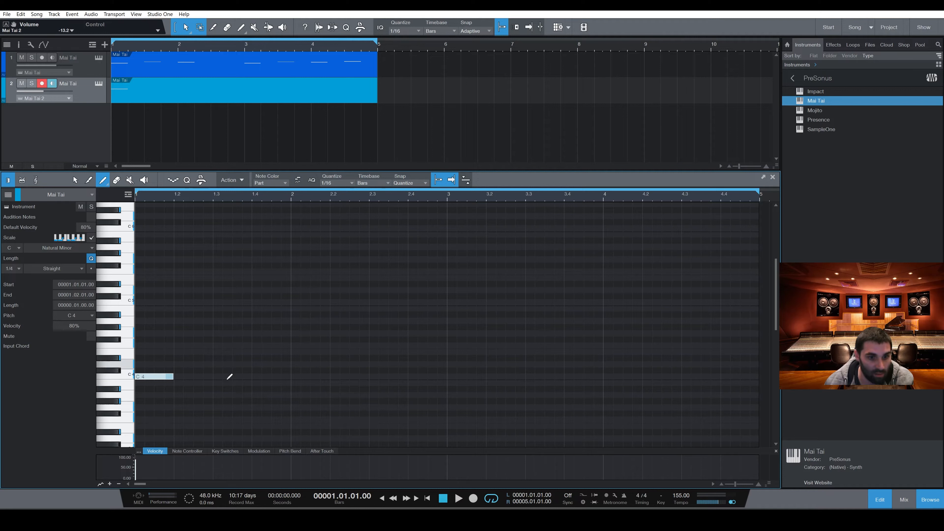
left_click_drag(174, 380, 215, 379)
left_click(207, 376)
left_click(7, 268)
left_click(11, 285)
left_click(141, 376)
key("space")
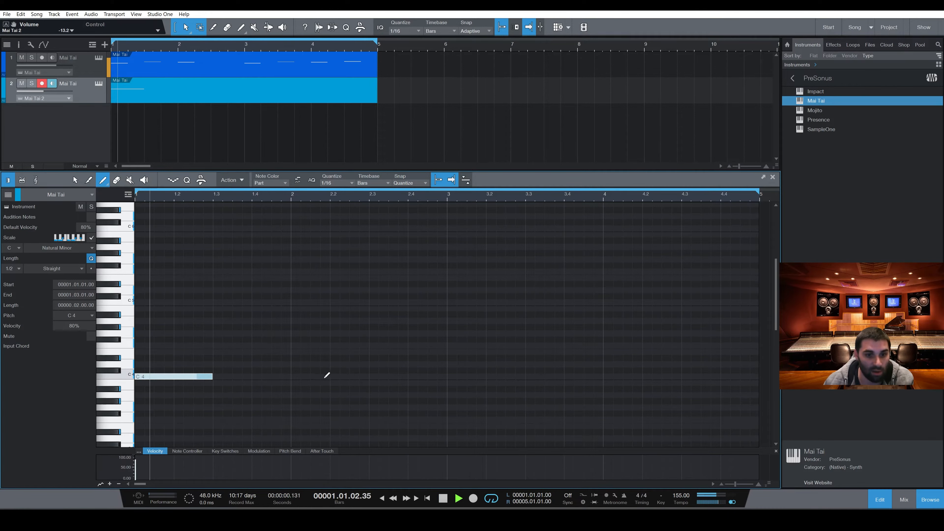
key("space")
Step: Draw 1/2-length notes G#4 on beat 3 of bar 1, D4 at bar 2, and A#4 on beat 3 of bar 2
left_click(256, 342)
left_click(261, 343)
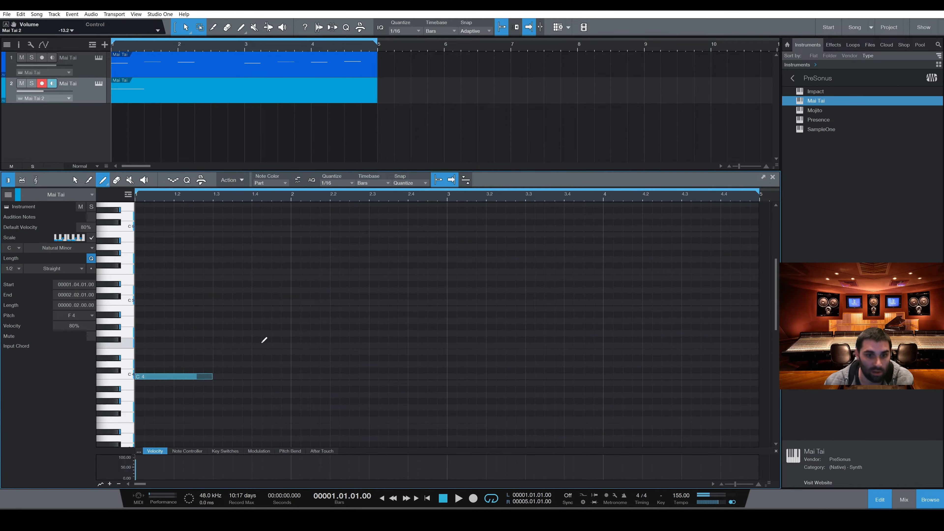
left_click(256, 328)
key("space")
key("space")
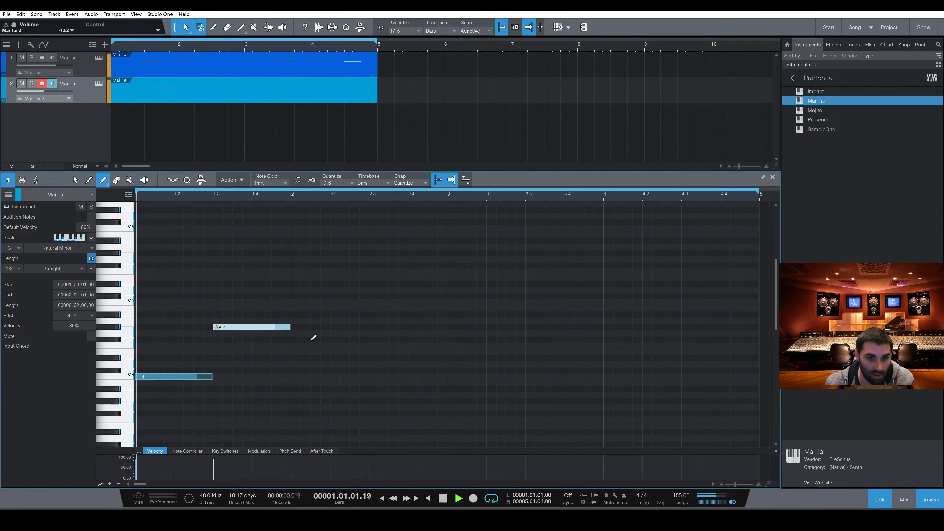
left_click(299, 363)
left_click(375, 315)
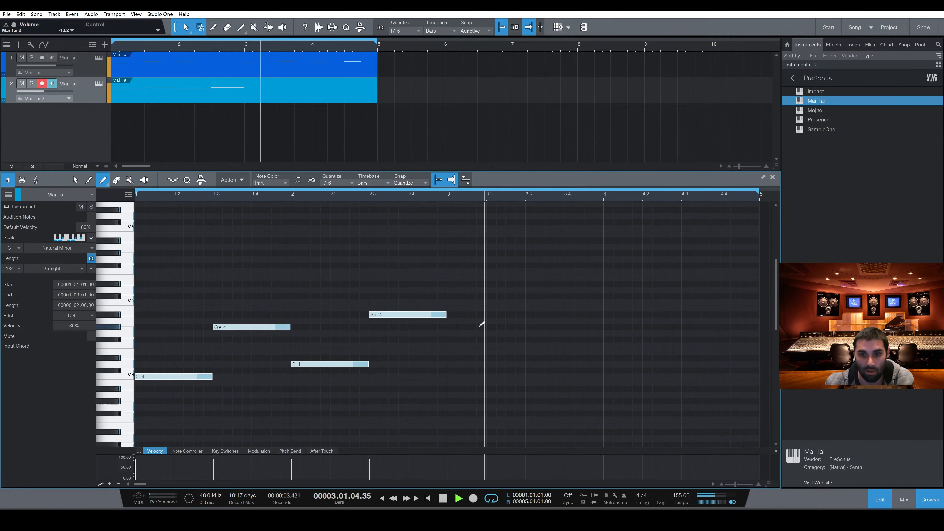
Step: Copy the four bell notes from bars 1–2 to bars 3–4 at the same pitches and play them
key("space")
key("ctrl+a")
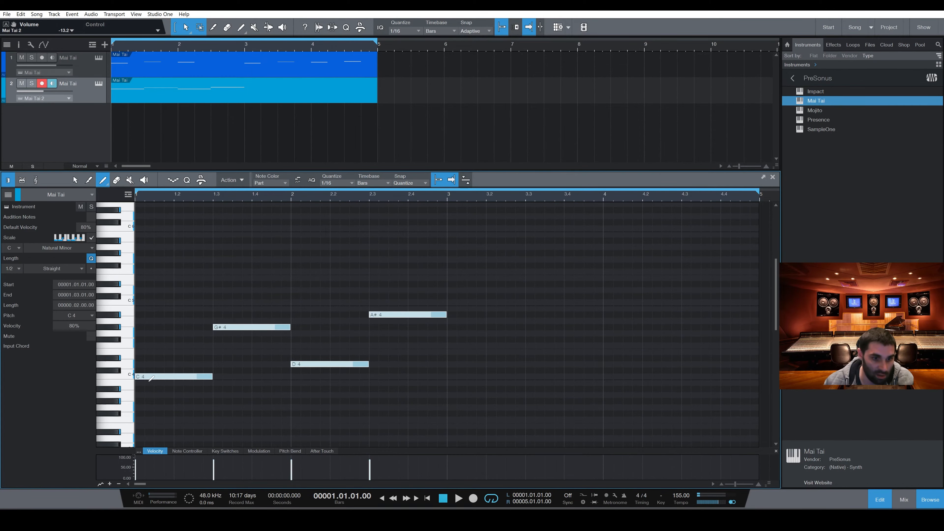
left_click_drag(148, 380, 460, 379)
key("space")
key("space")
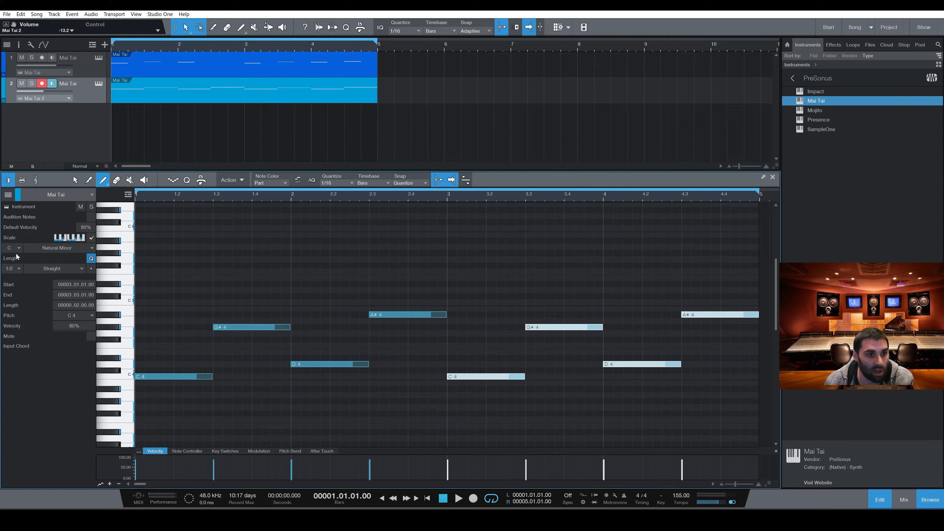
Step: Set the note length to 1/4 and add an A#4 on beat 4 of bar 1 and a G#4 on beat 4 of bar 2
left_click(18, 268)
left_click(14, 301)
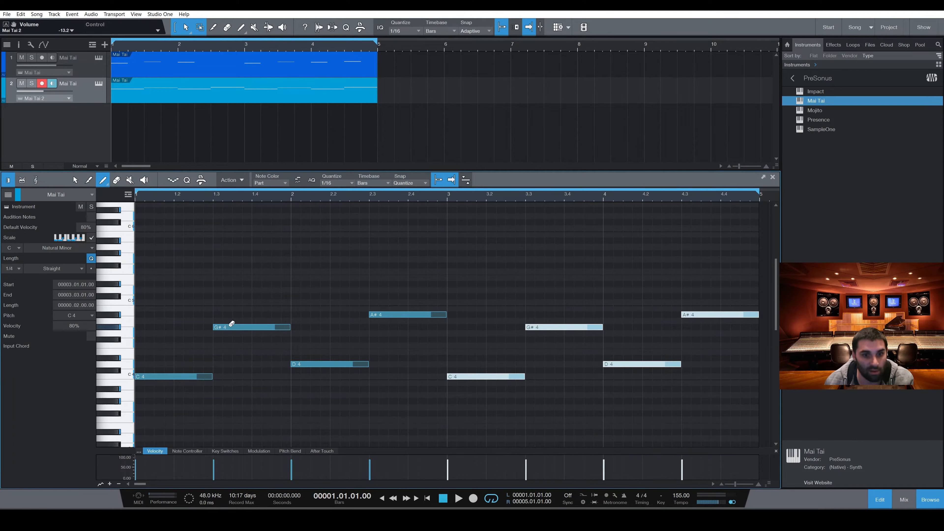
left_click(259, 314)
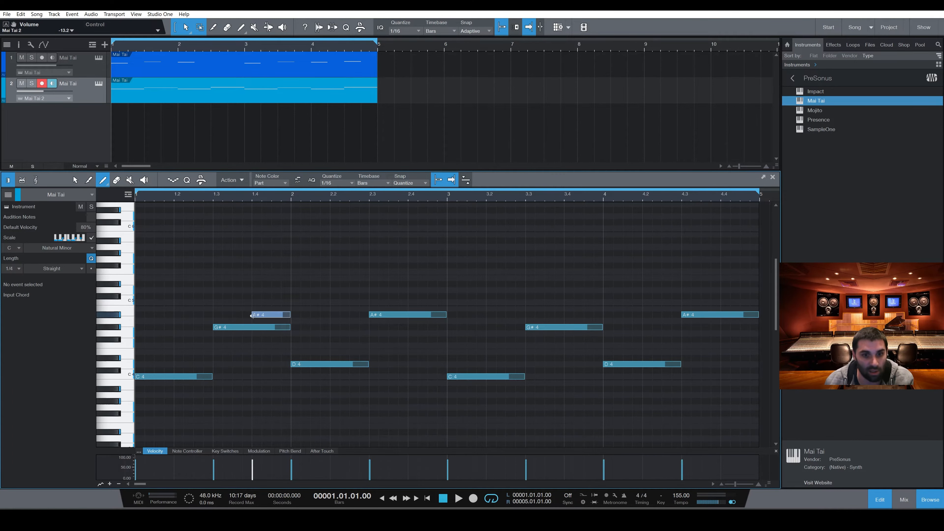
key("space")
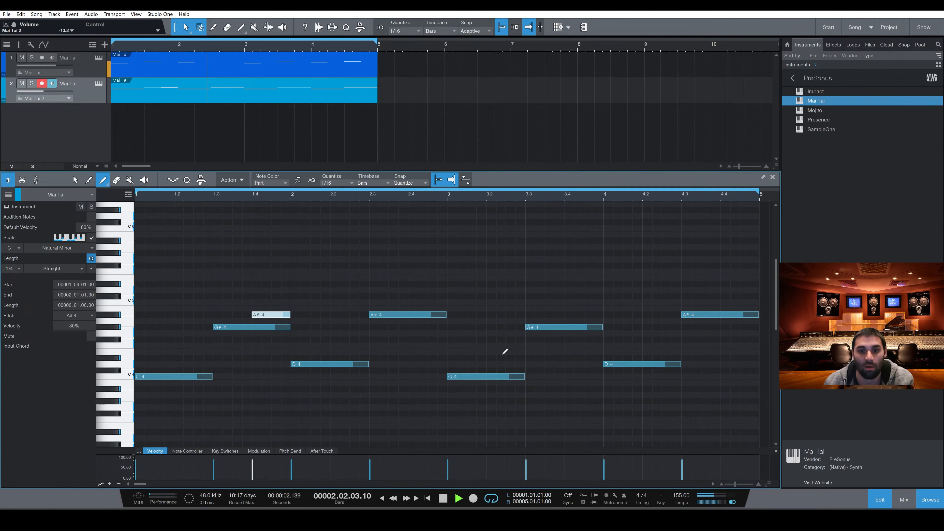
key("space")
left_click(412, 324)
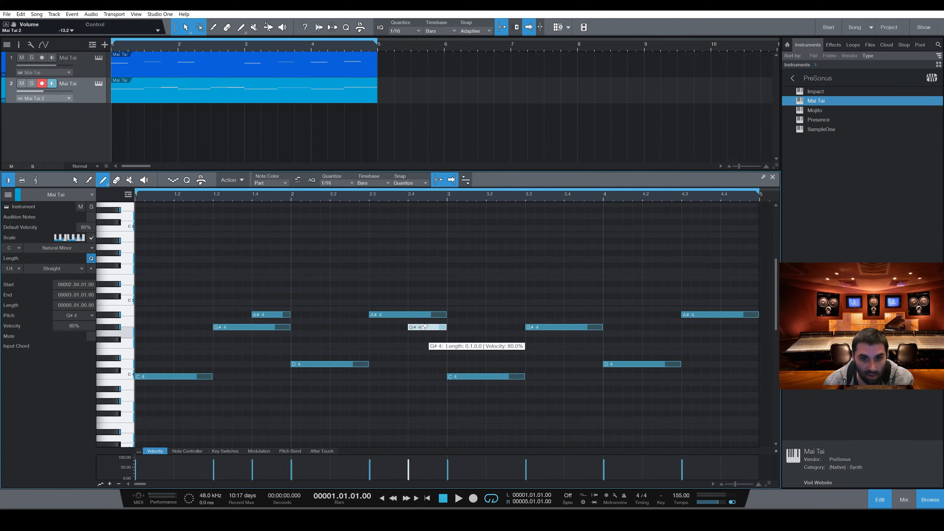
key("space")
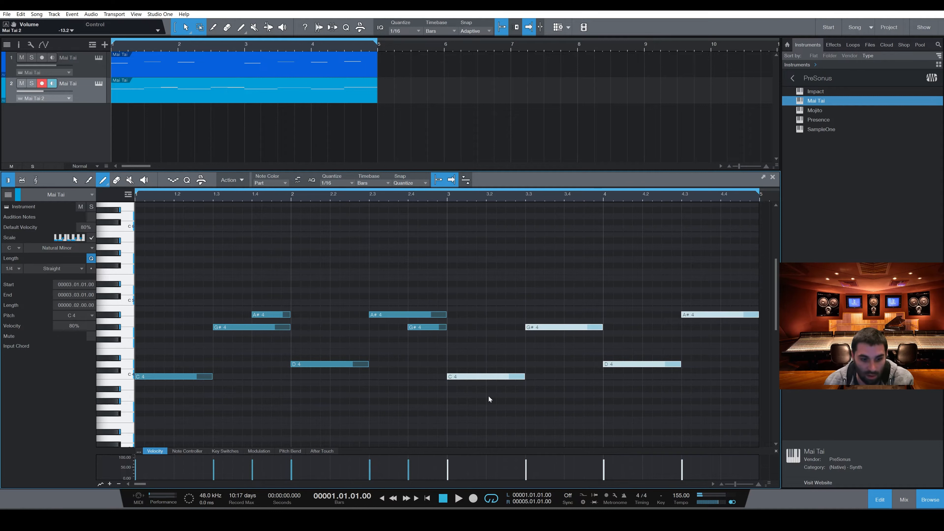
Step: Delete the notes in bars 3–4 and replace them with a copy of bars 1–2 shifted down to start on A#3
key("Delete")
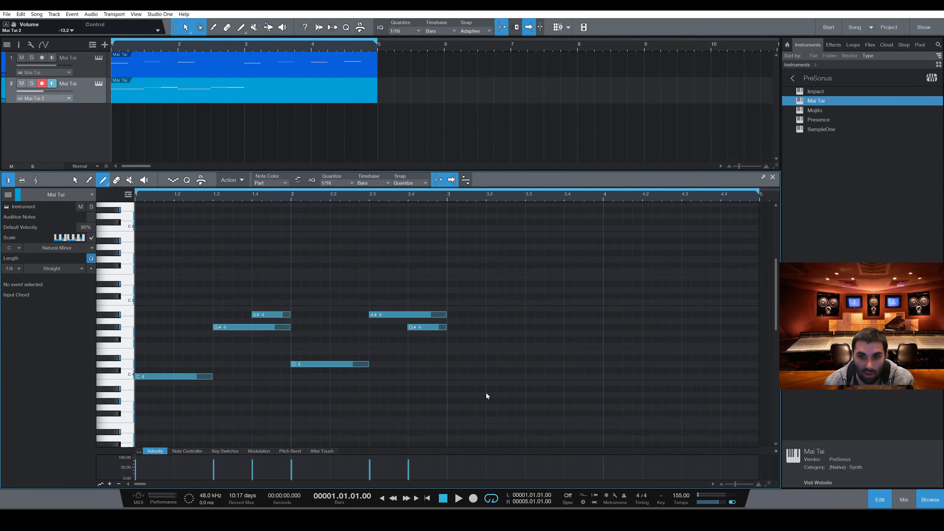
left_click_drag(447, 269, 166, 409)
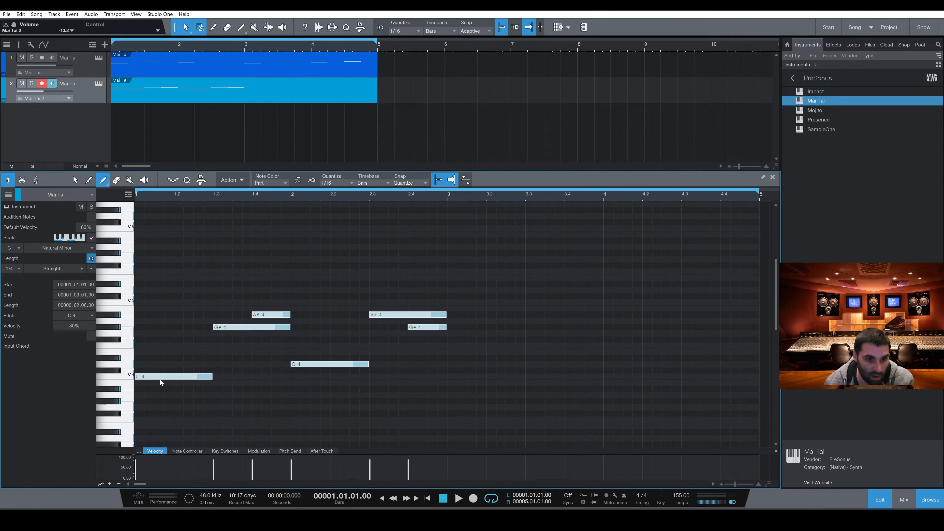
left_click_drag(159, 377, 469, 388)
key("space")
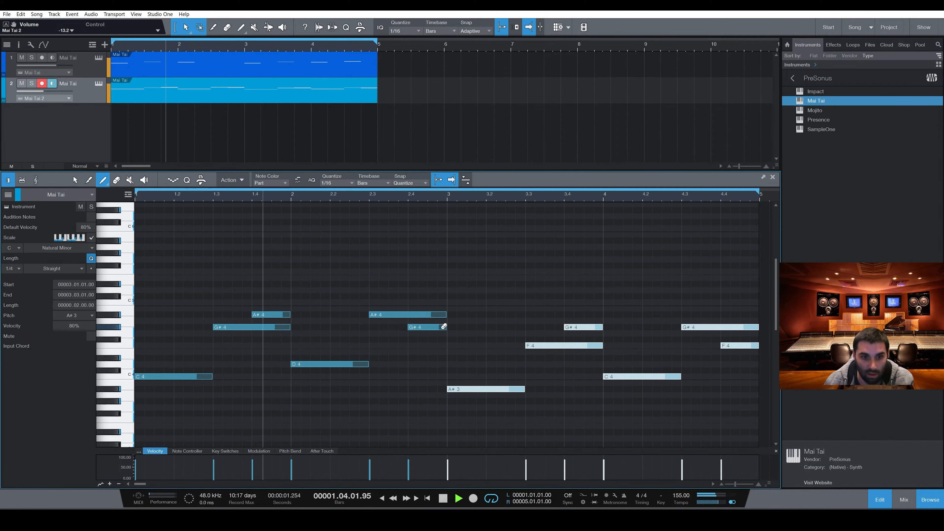
key("space")
Step: Add a 1/4-length A#4 note on beat 3 of bar 2 in the first Mai Tai part and play both tracks
left_click(219, 73)
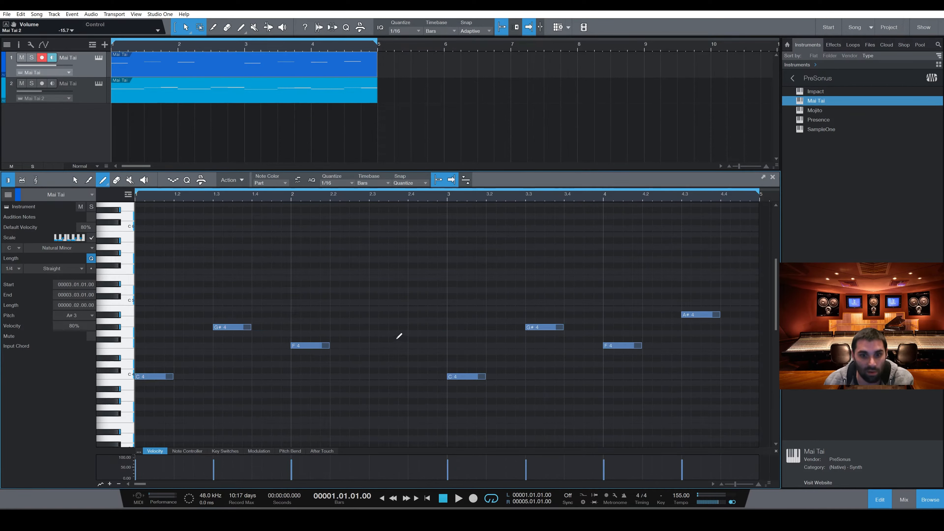
left_click(375, 334)
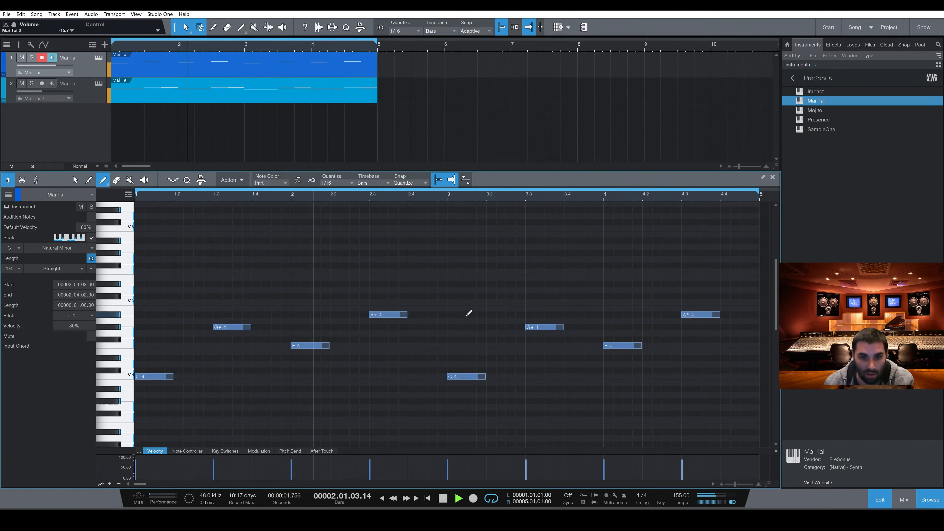
scroll(524, 306, "up", 1)
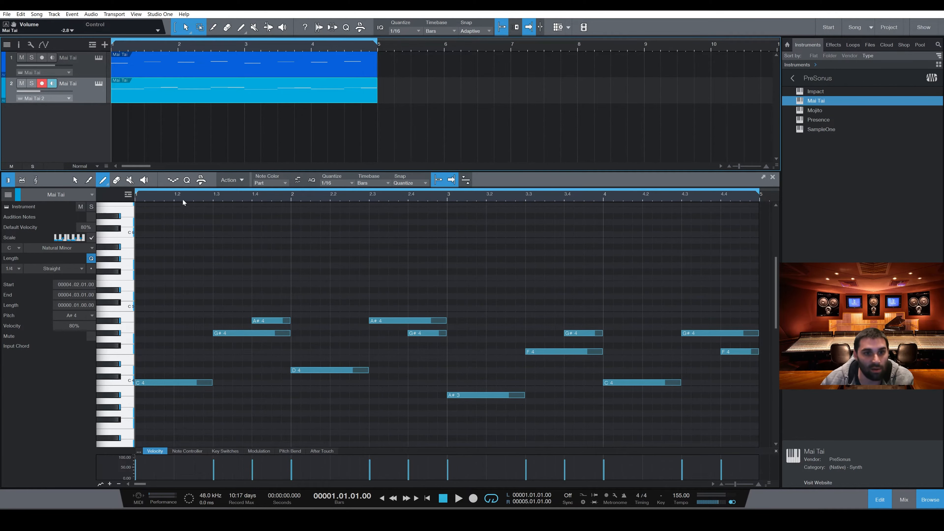
left_click_drag(206, 170, 205, 176)
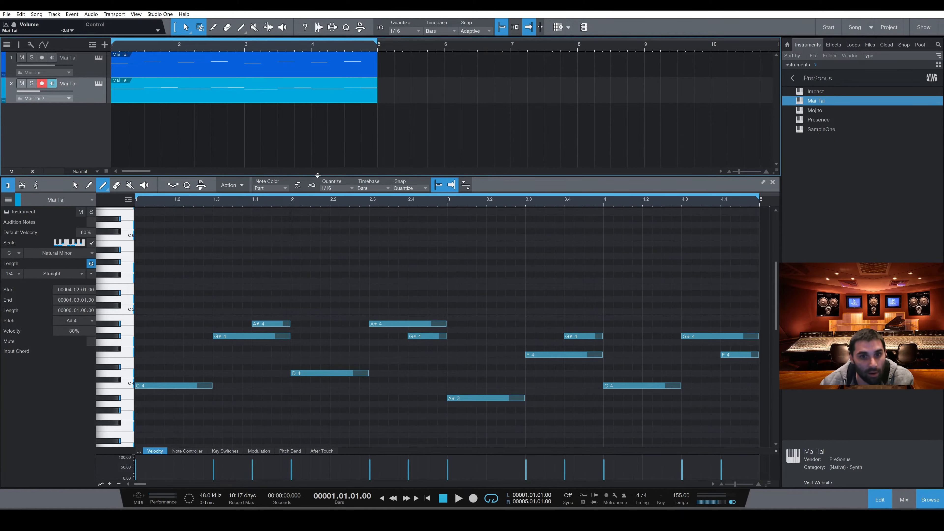
left_click_drag(317, 174, 330, 179)
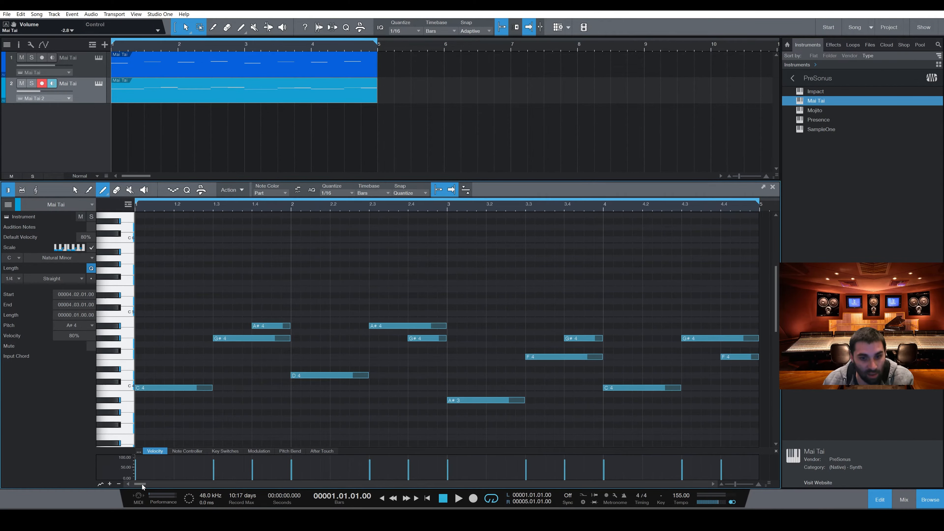
left_click_drag(736, 484, 734, 485)
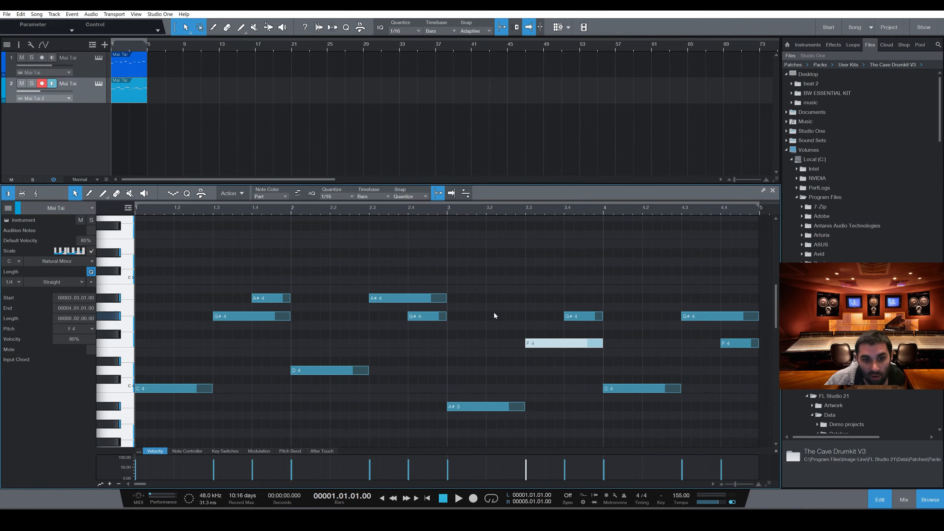
Step: Select the C4, G#4, A#4 and D4 notes in bars 1–2 together and try to move them
scroll(495, 314, "down", 2)
scroll(496, 310, "up", 1)
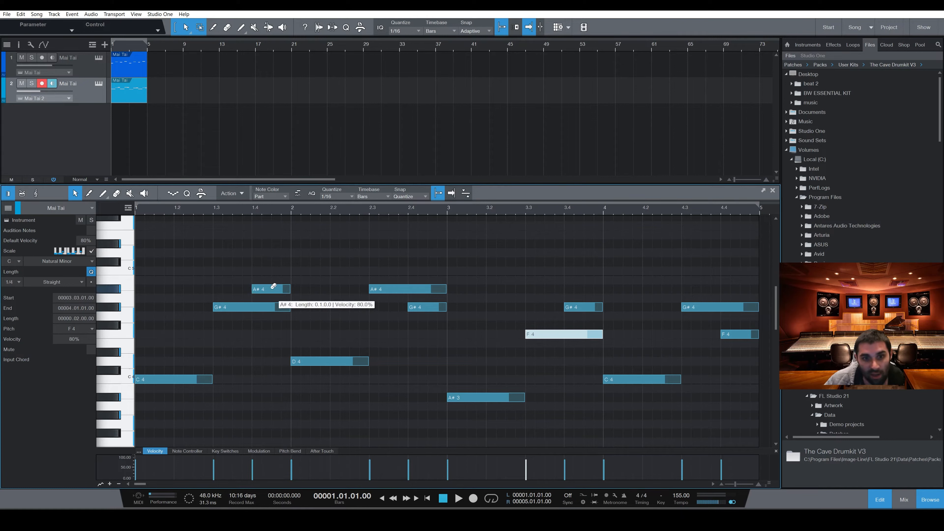
left_click(102, 193)
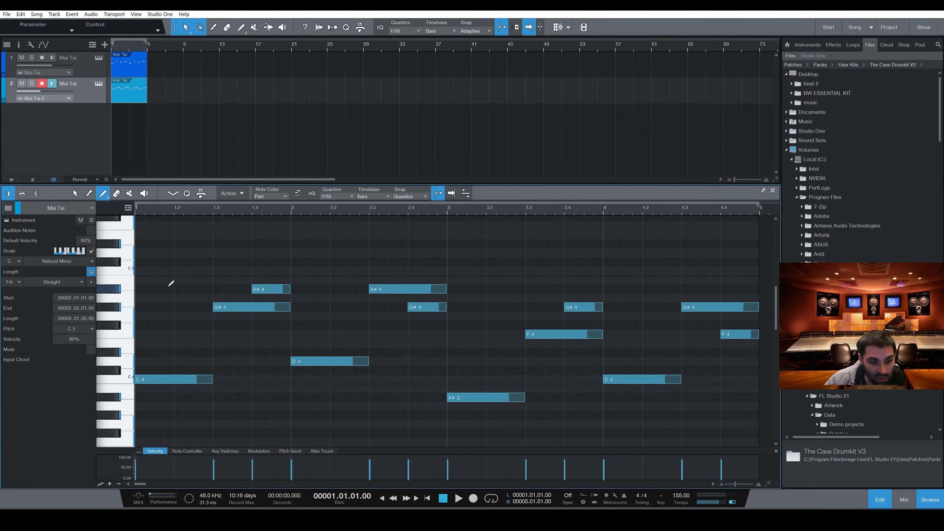
left_click_drag(164, 258, 318, 406)
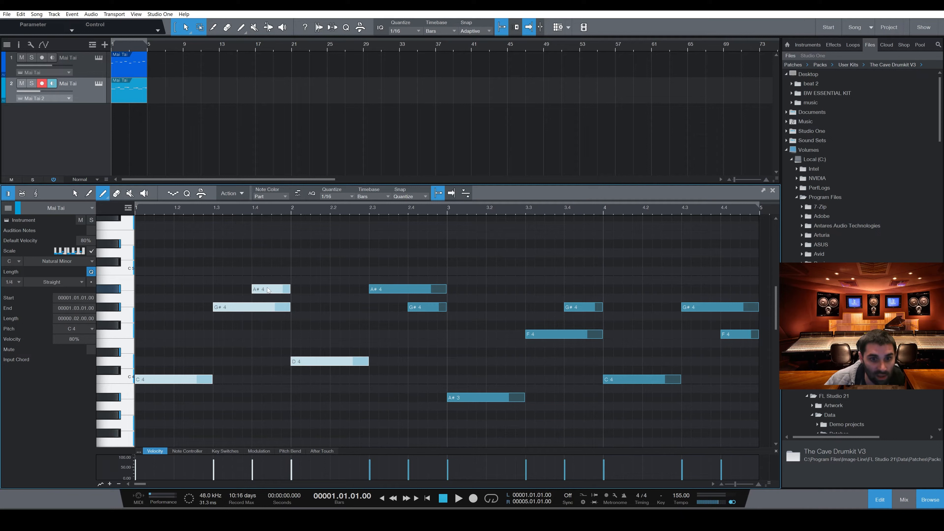
left_click_drag(272, 290, 301, 292)
key("Escape")
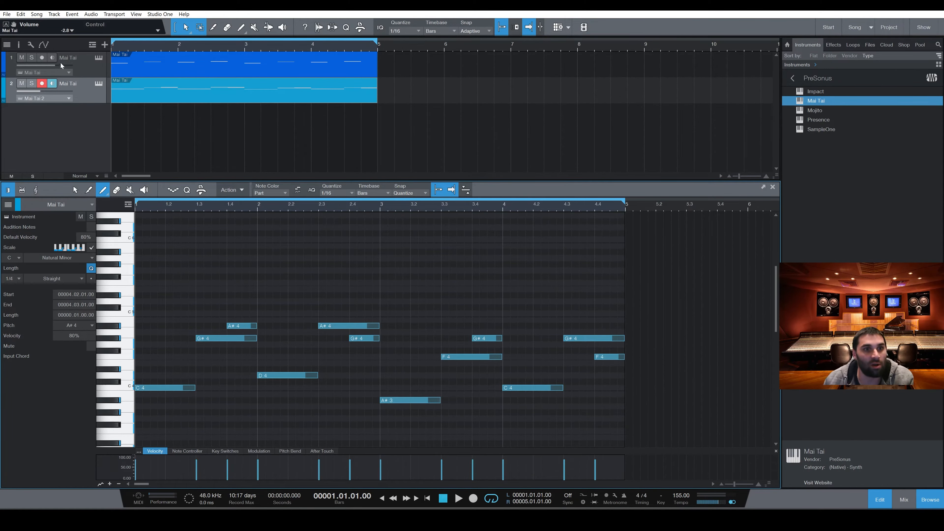
Step: Make a complete duplicate of the first Mai Tai track and set the duplicate's volume to -12.0 dB
left_click(84, 64)
right_click(87, 66)
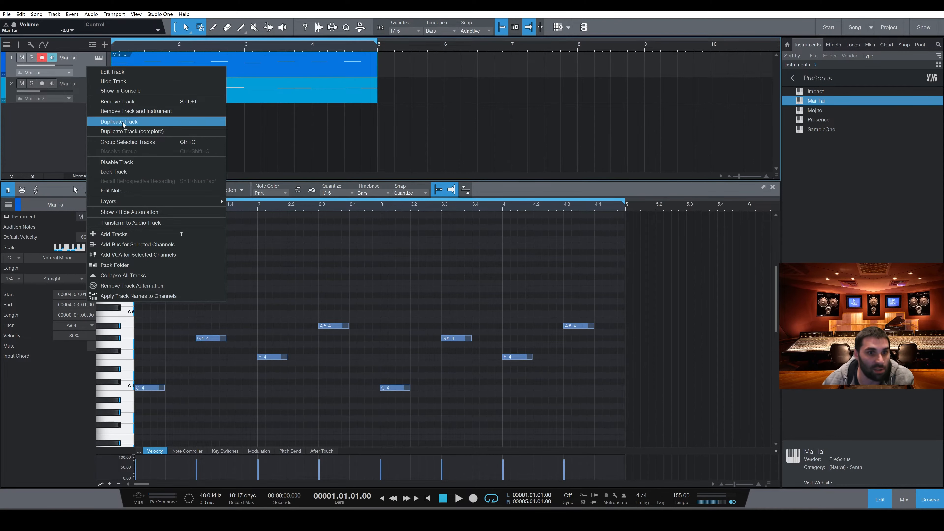
left_click(132, 131)
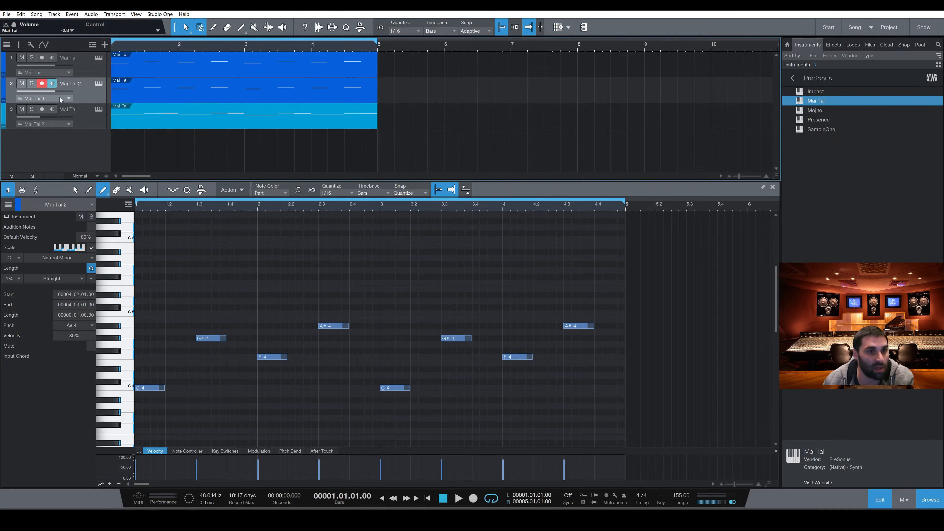
left_click_drag(53, 92, 45, 93)
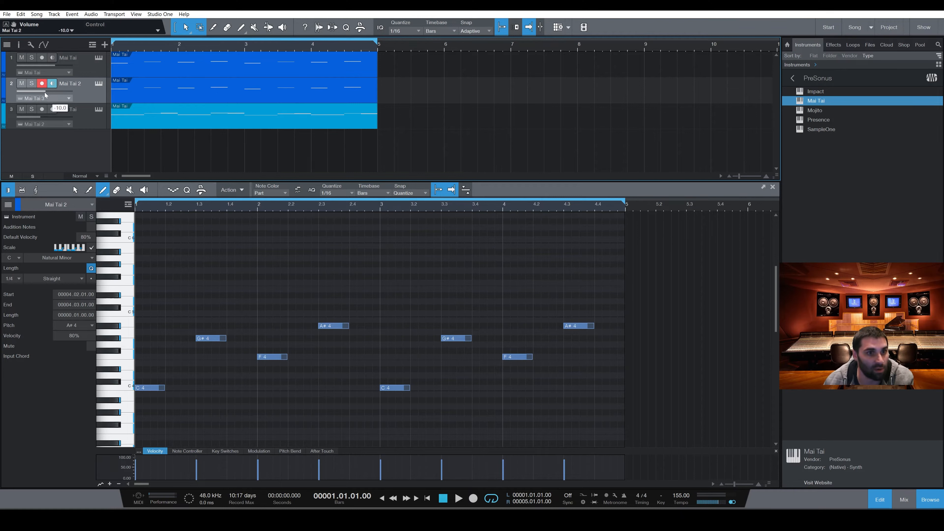
left_click(216, 91)
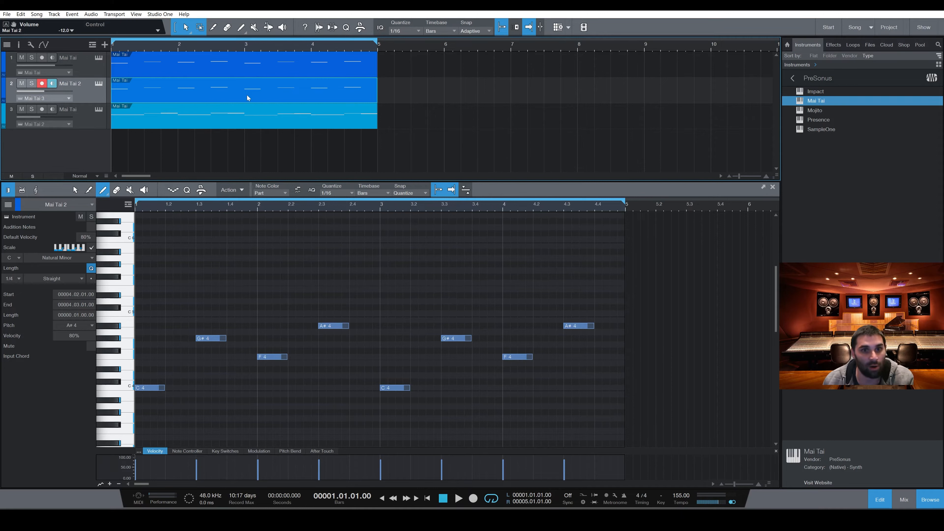
Step: Add a Flanger to the duplicated track with 90% feedback, 1.80 ms delay and 0.51 Hz speed
left_click(832, 45)
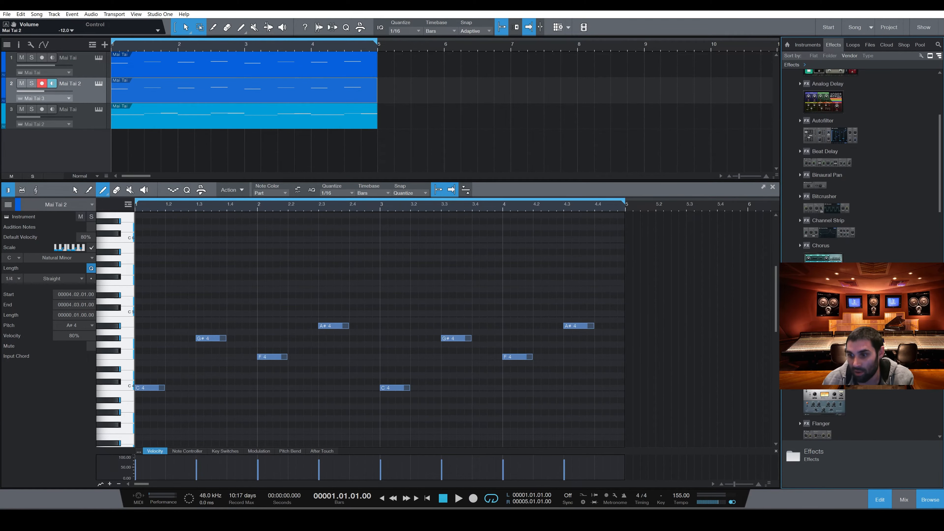
scroll(854, 164, "down", 3)
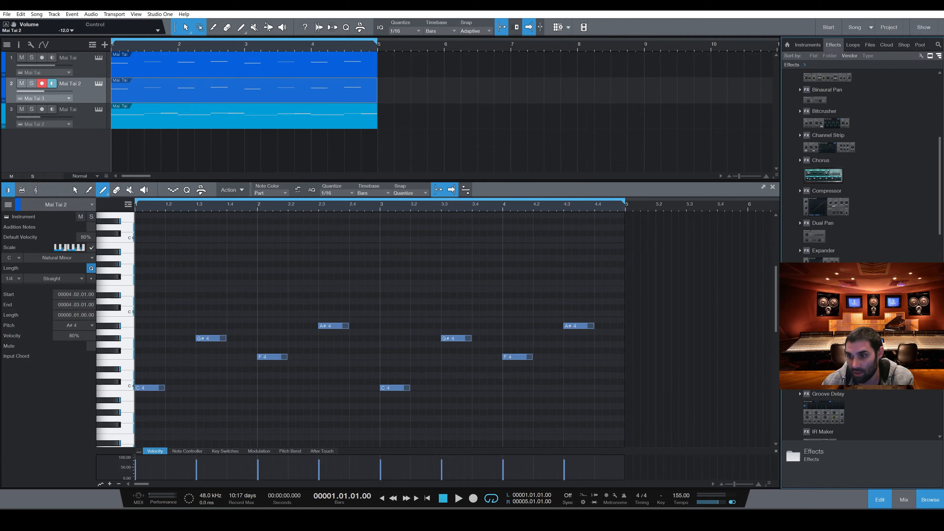
left_click(800, 328)
left_click_drag(818, 328, 126, 93)
left_click_drag(376, 274, 376, 264)
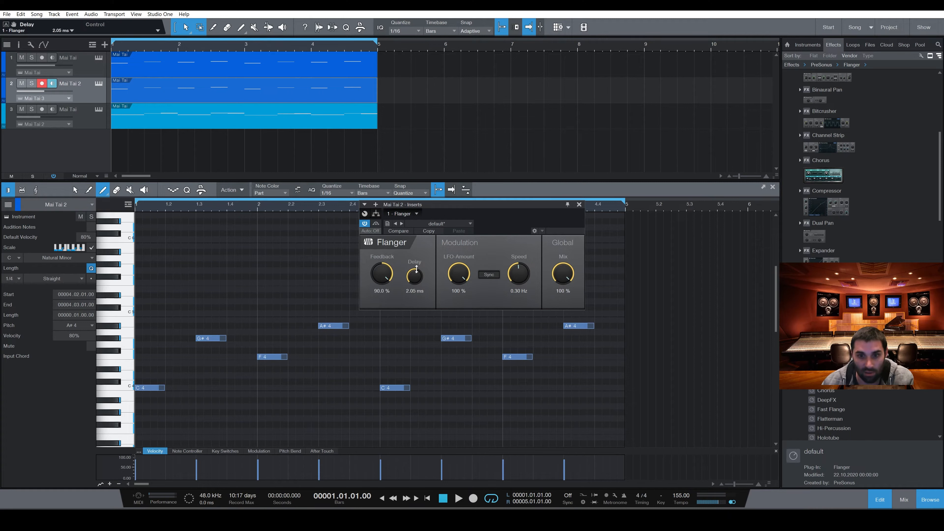
left_click_drag(510, 283, 514, 268)
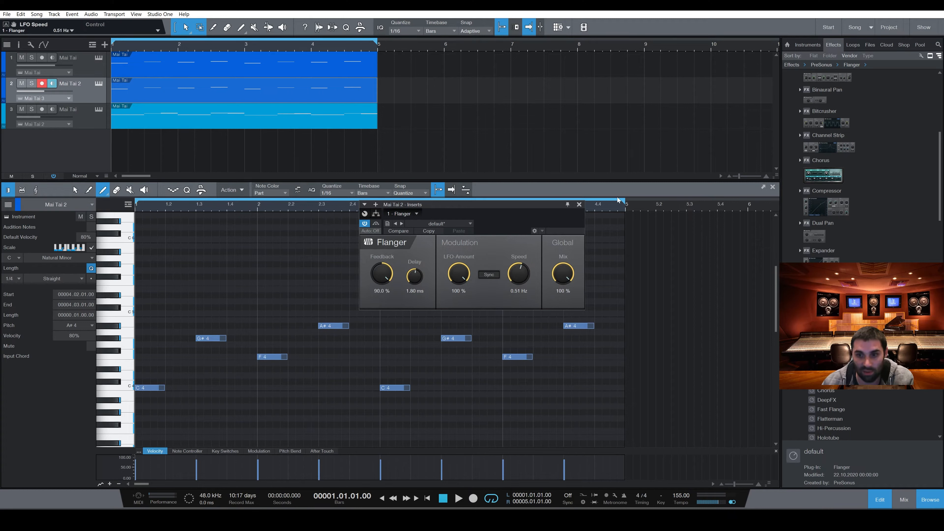
left_click(579, 205)
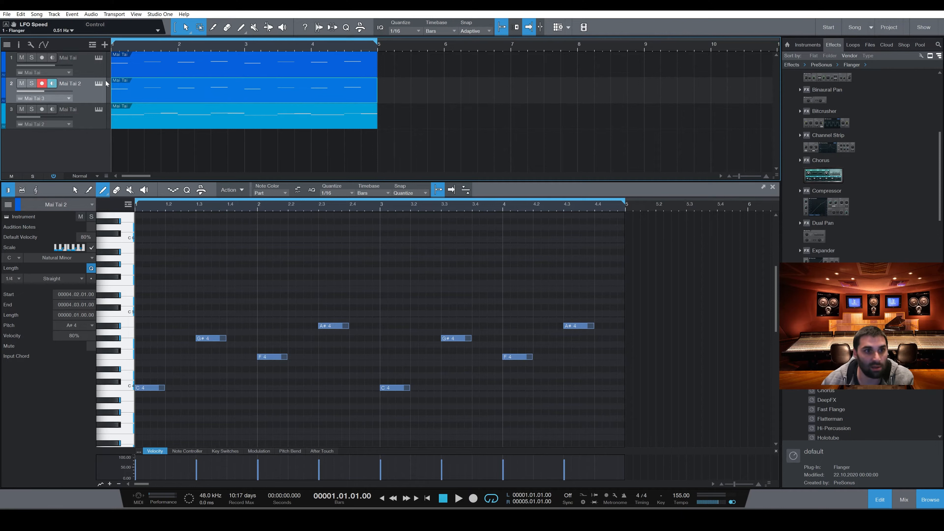
Step: Mute the first and third tracks, play the flanged duplicate alone and set its volume to -9.4 dB
left_click(21, 109)
left_click(22, 59)
key("space")
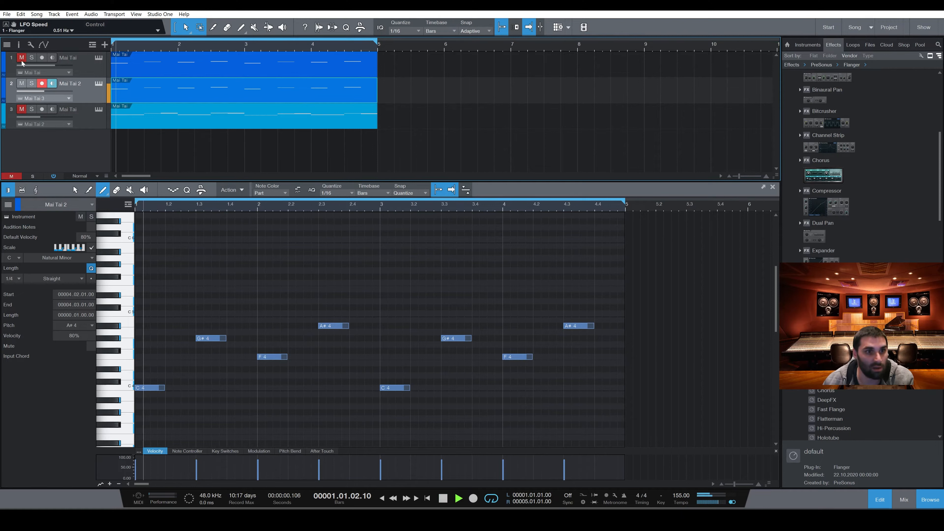
left_click_drag(42, 92, 45, 92)
key("space")
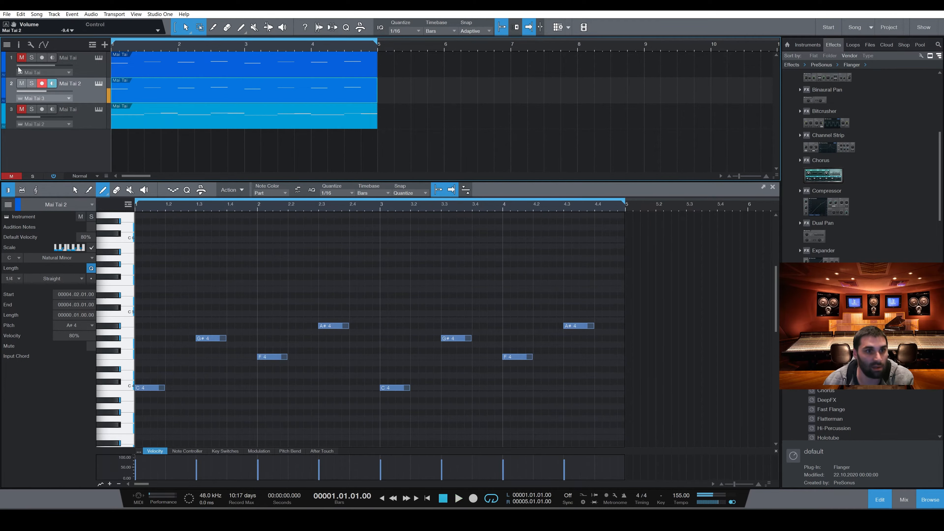
Step: Unmute the first and third tracks so all three melody layers are active
left_click(22, 85)
left_click(21, 83)
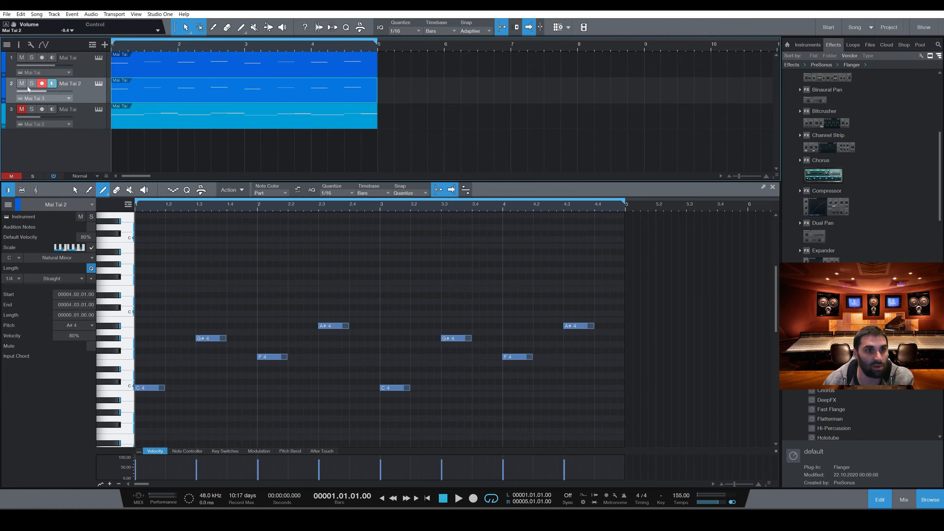
left_click(28, 110)
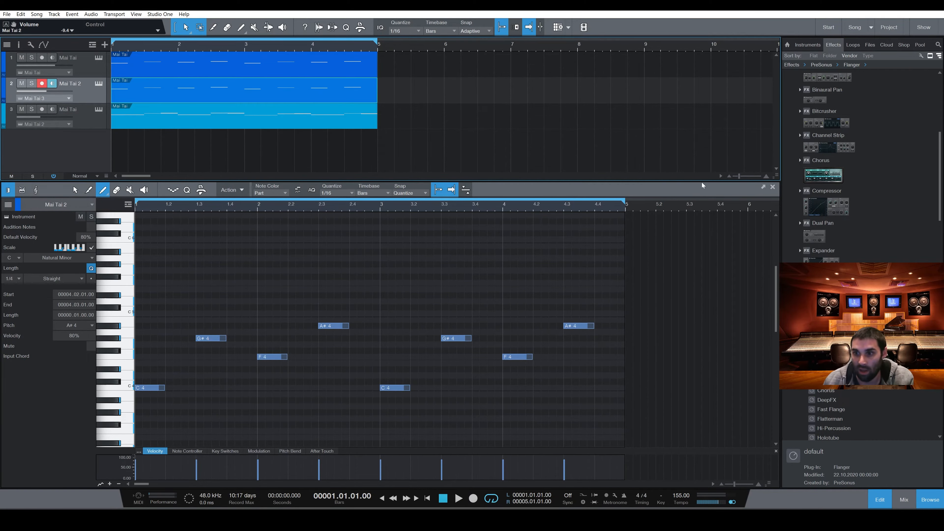
Step: Insert the PreSonus Pro EQ on the first Mai Tai channel in the mixer
left_click(906, 502)
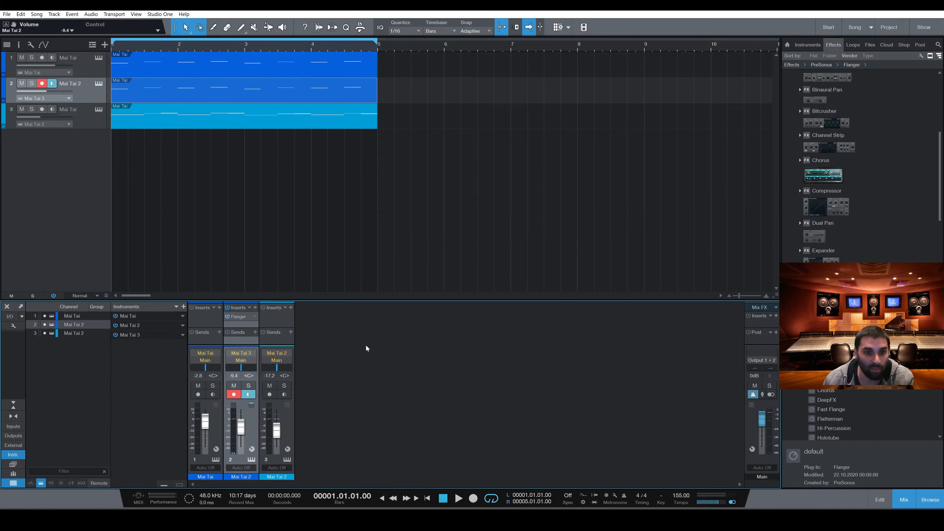
left_click(219, 307)
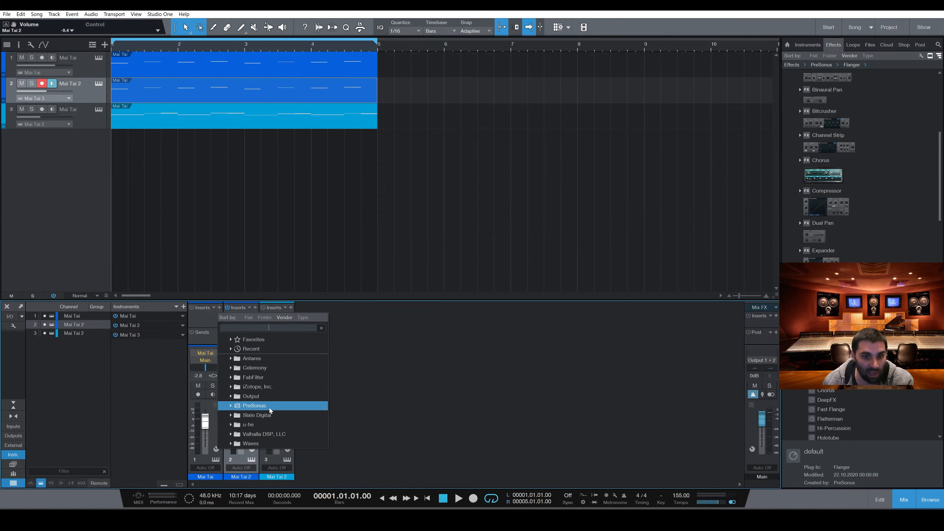
left_click(251, 405)
scroll(264, 383, "down", 5)
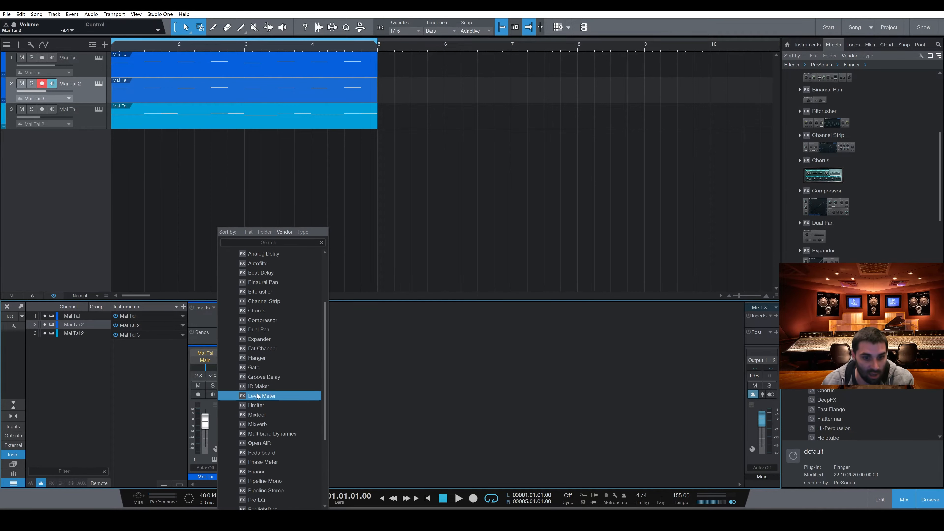
left_click(262, 462)
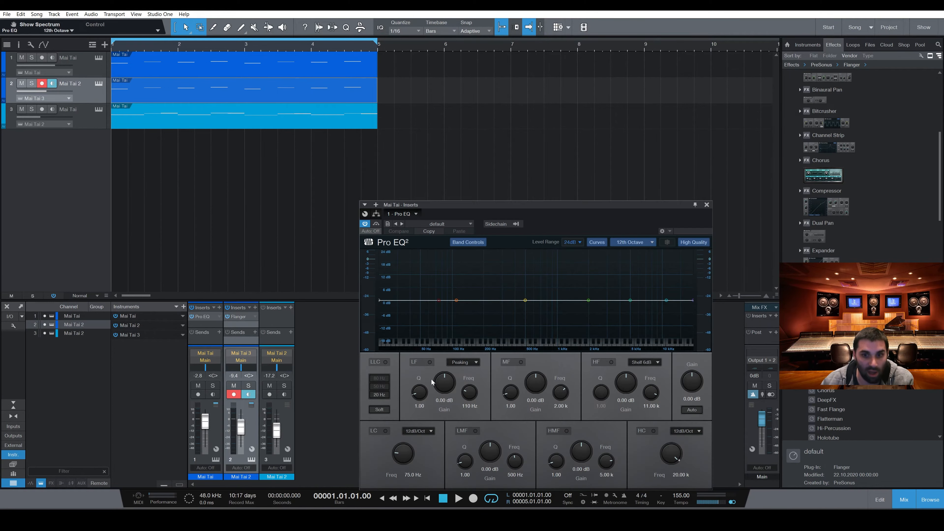
Step: Set the Pro EQ to an 80 Hz low cut, an 8.43 kHz high cut and a 5.36 dB boost at 1.55 kHz
left_click(380, 378)
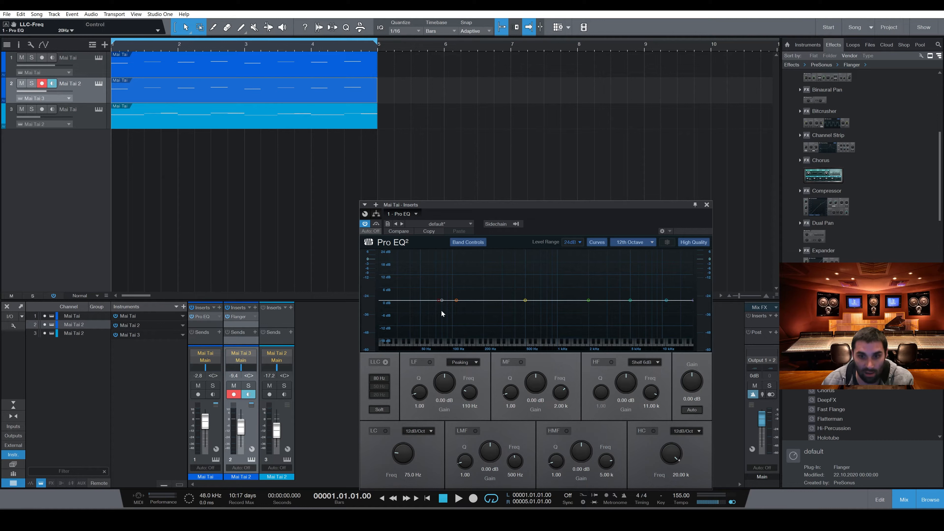
left_click(654, 431)
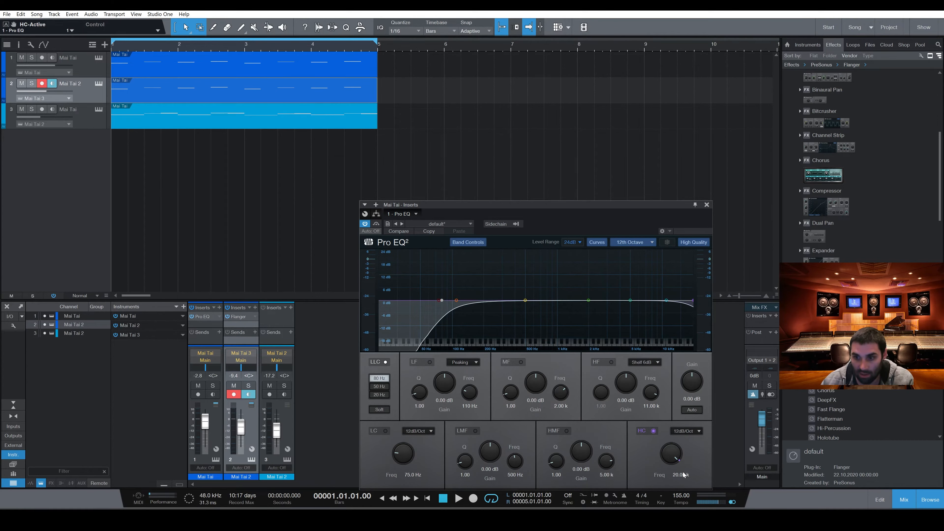
left_click_drag(675, 459, 675, 467)
left_click_drag(588, 300, 577, 289)
left_click(707, 204)
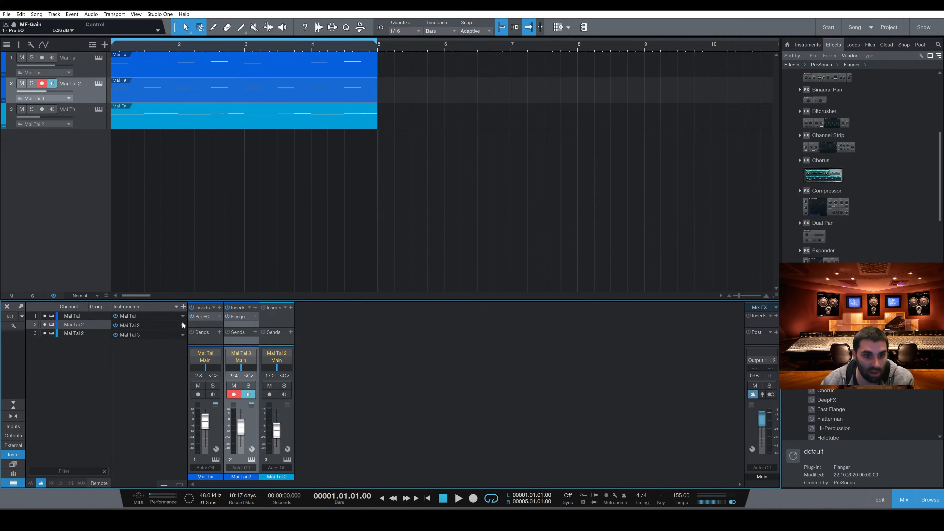
Step: Copy the first channel's Pro EQ to the second and third channels and play all three tracks
left_click_drag(209, 316, 238, 326)
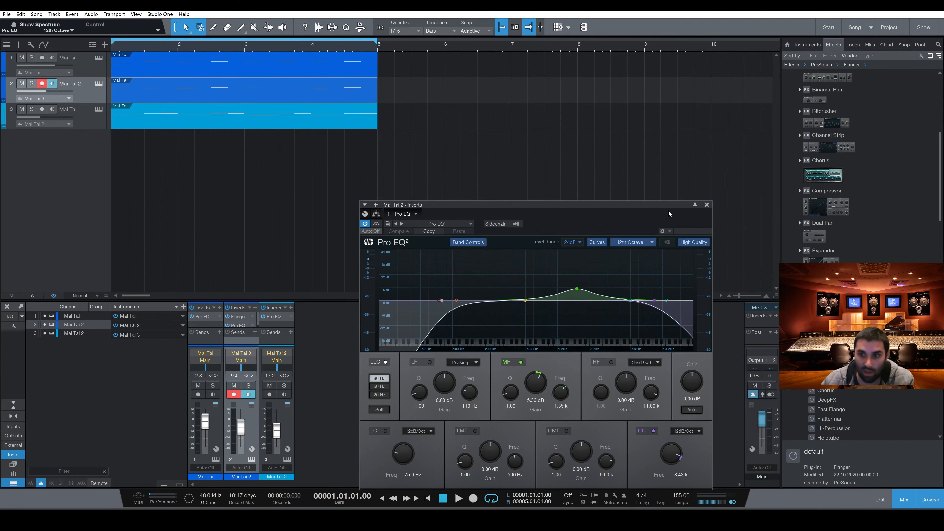
left_click(707, 205)
left_click(100, 124)
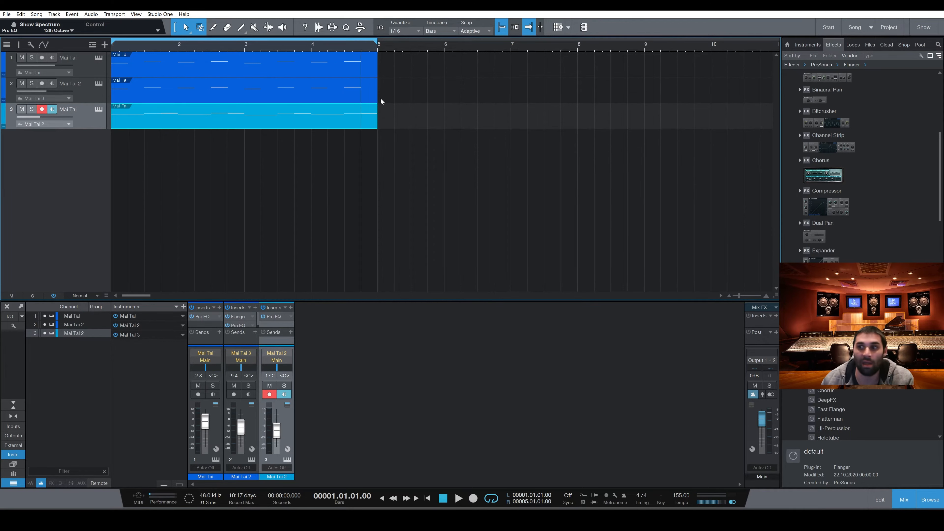
key("space")
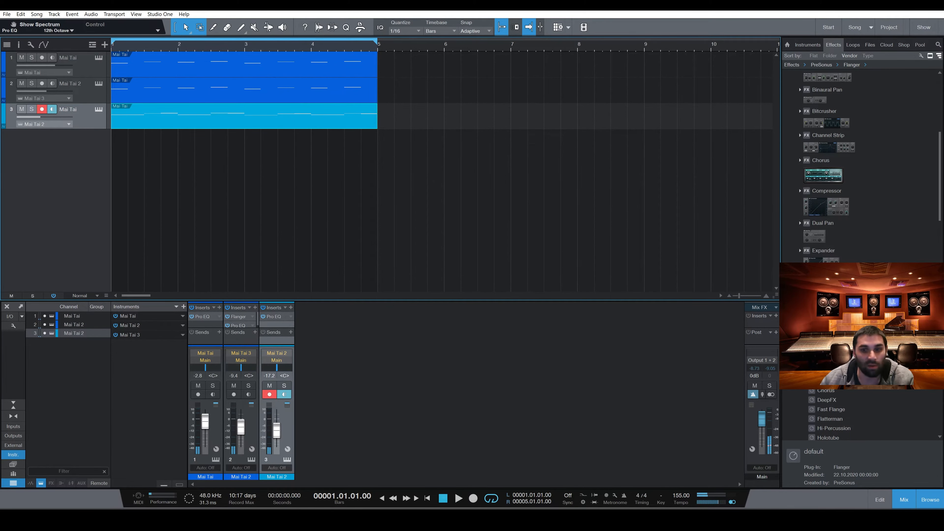
Step: Find the Hat Kenny uses a lot on stream sample in The Cave Drumkit V3's Hi Hat folder and audition it
key("F3")
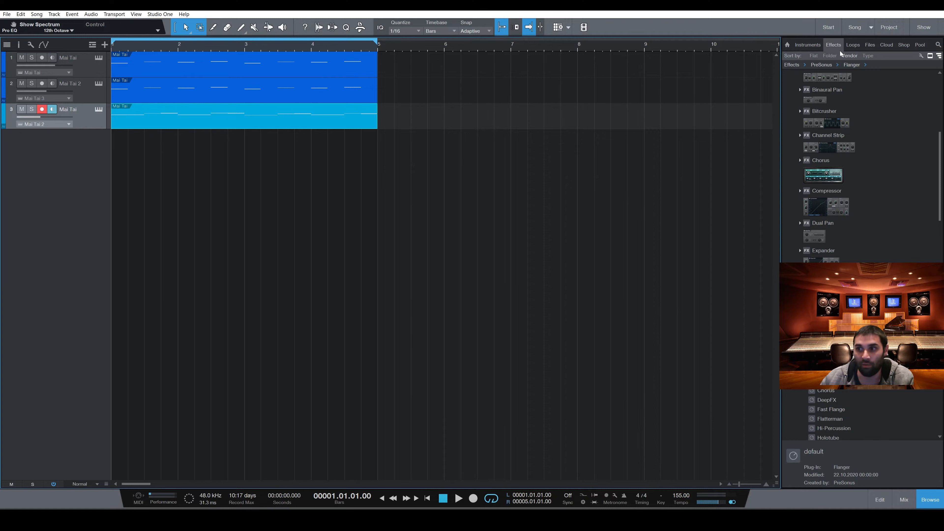
left_click(863, 48)
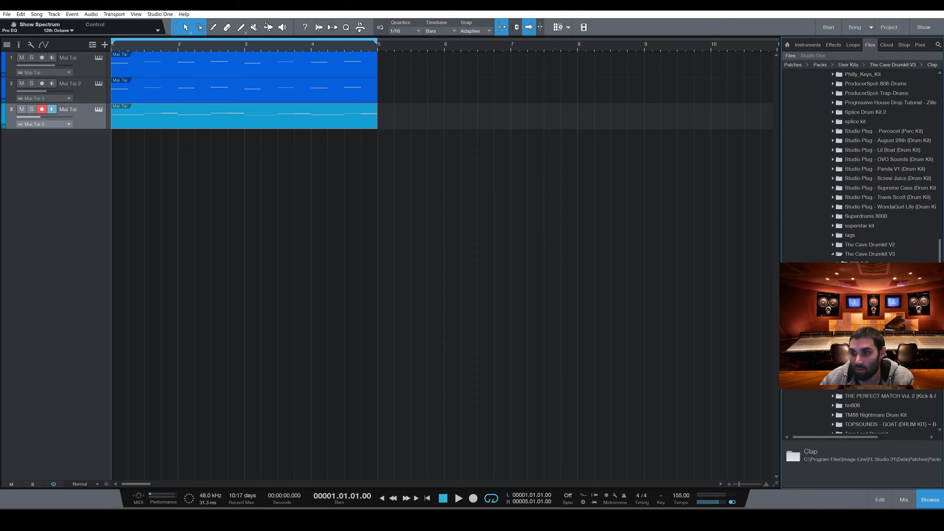
left_click(838, 292)
left_click(869, 302)
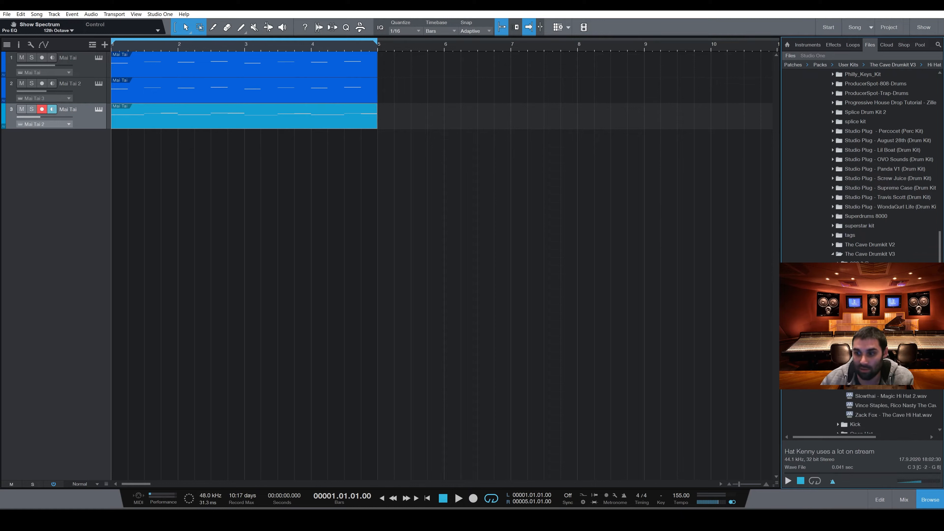
left_click(787, 481)
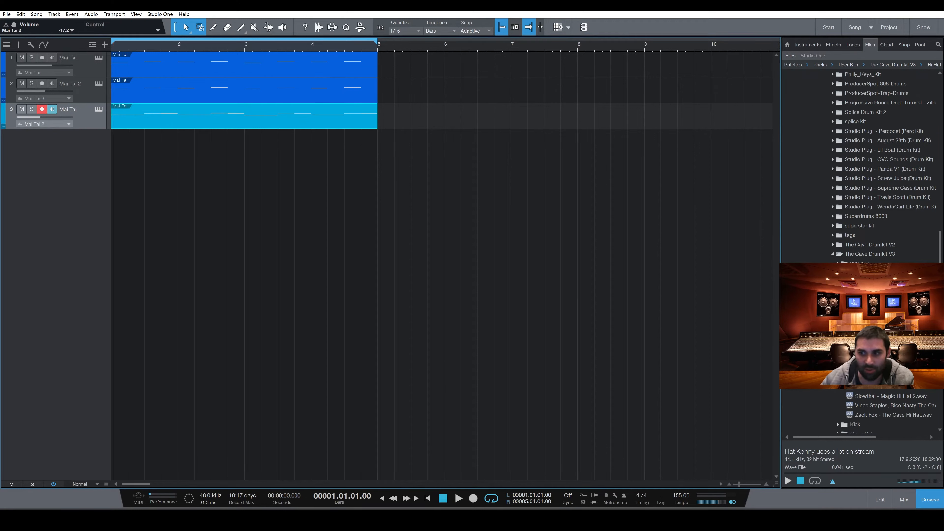
Step: Load the selected hi-hat sample into SampleOne on a new instrument track and close the instrument window
right_click(785, 384)
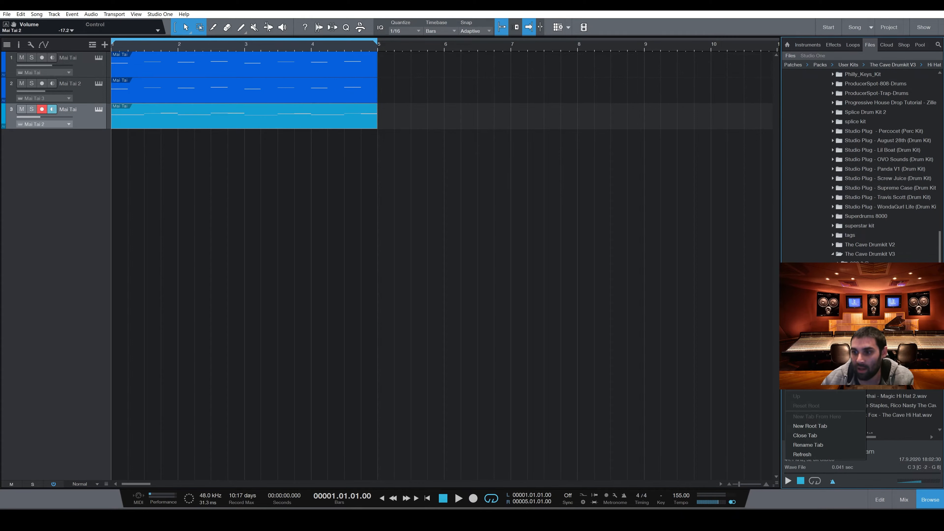
left_click(815, 357)
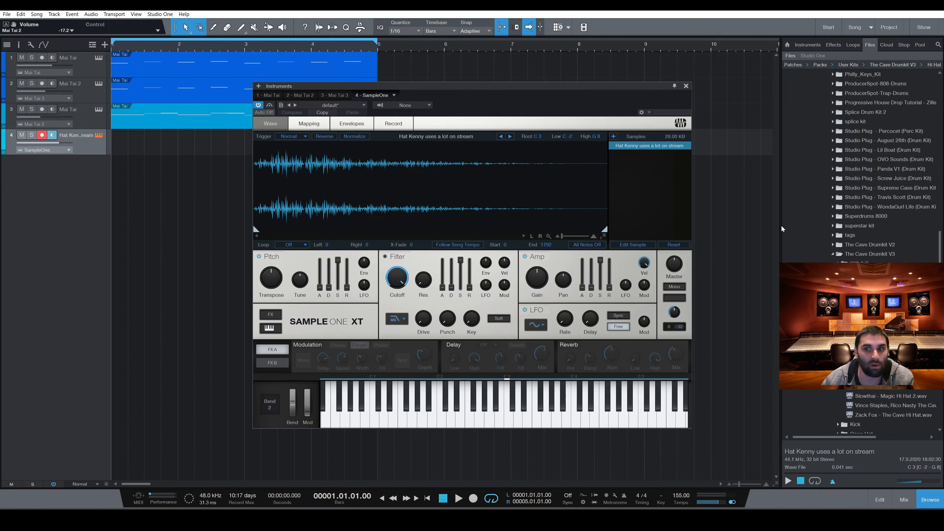
left_click(686, 86)
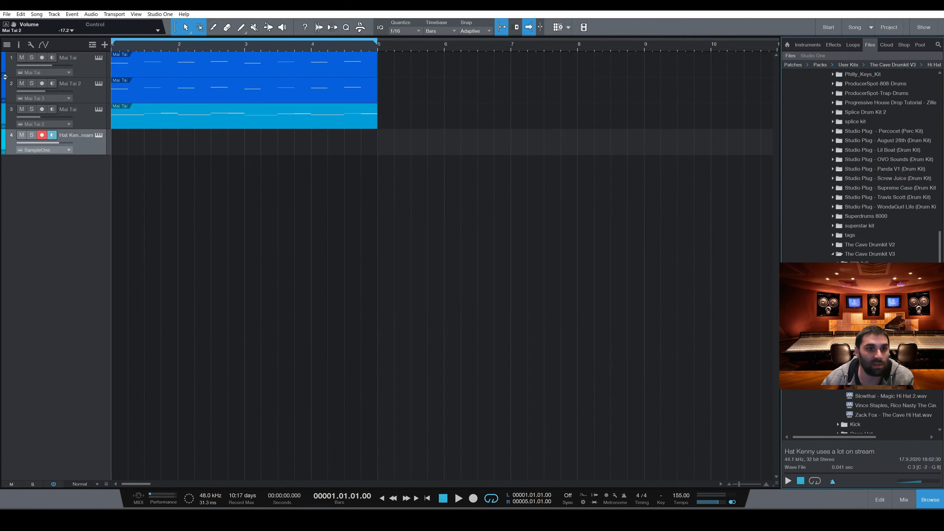
Step: Open the hi-hat track in the note editor and draw an empty four-bar event from bar 1 to bar 5
right_click(88, 144)
left_click(137, 161)
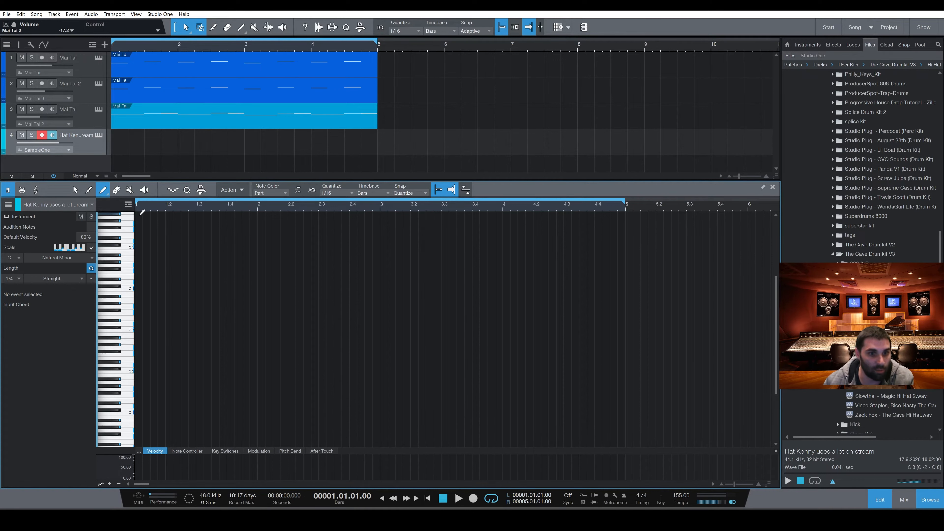
mouse_move(140, 214)
left_mouse_down()
mouse_move(626, 232)
mouse_move(572, 225)
left_mouse_up()
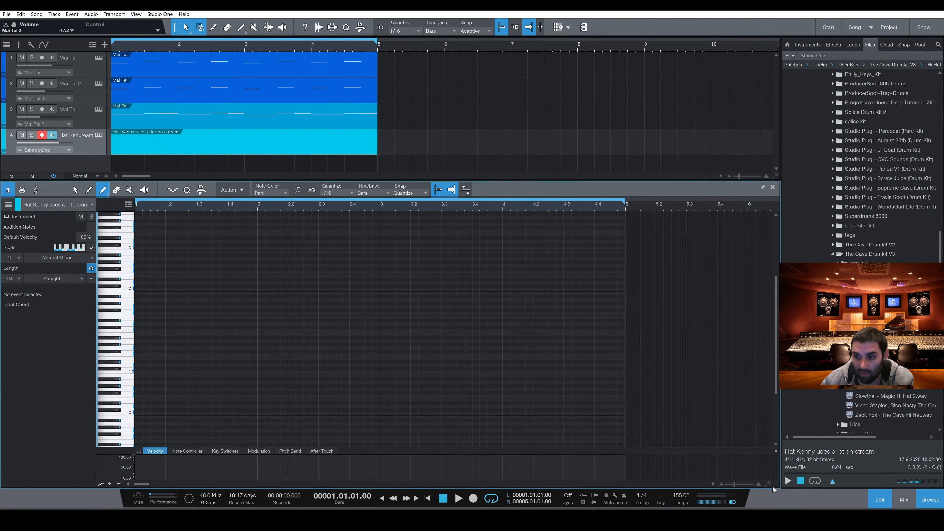
left_click_drag(767, 483, 762, 447)
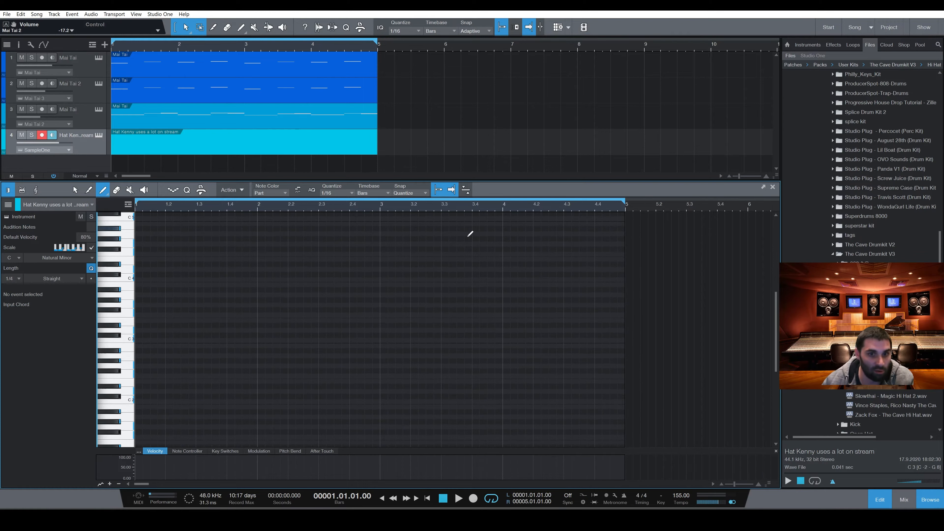
Step: Fill the four bars with 1/8 hi-hat notes on C 3 and set the hi-hat track's volume to -10.6 dB
left_click(339, 191)
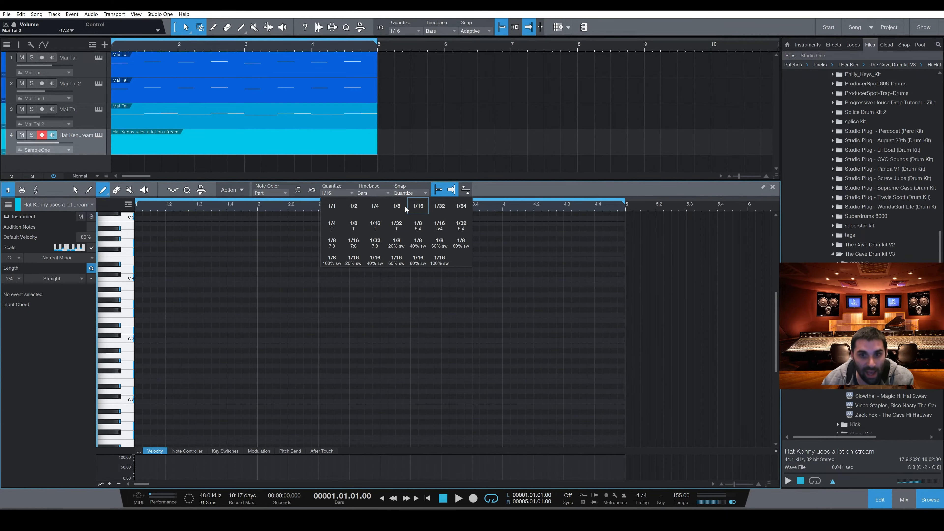
left_click(397, 206)
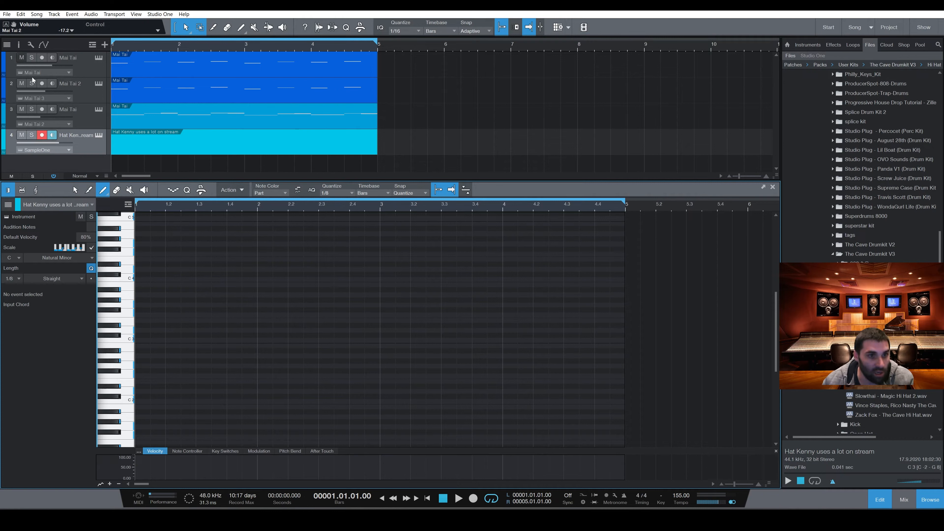
left_click_drag(57, 145, 50, 143)
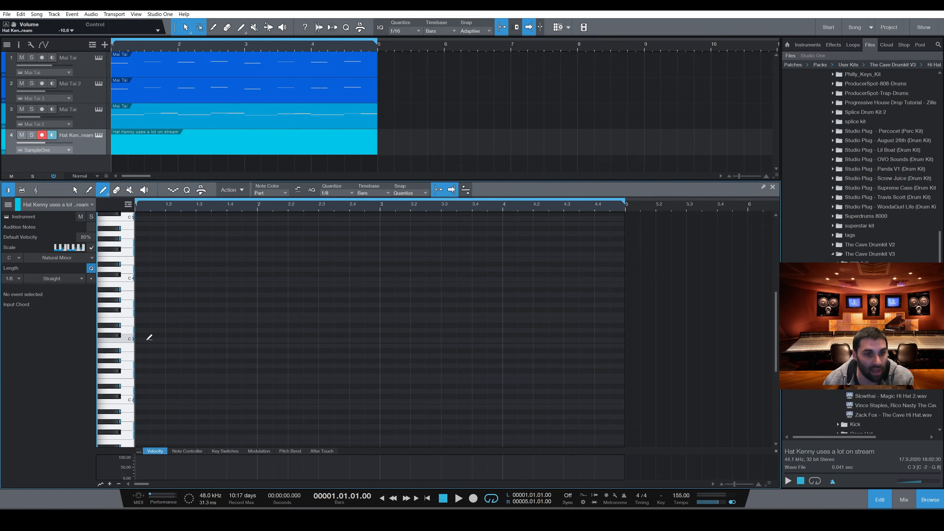
left_click(139, 338)
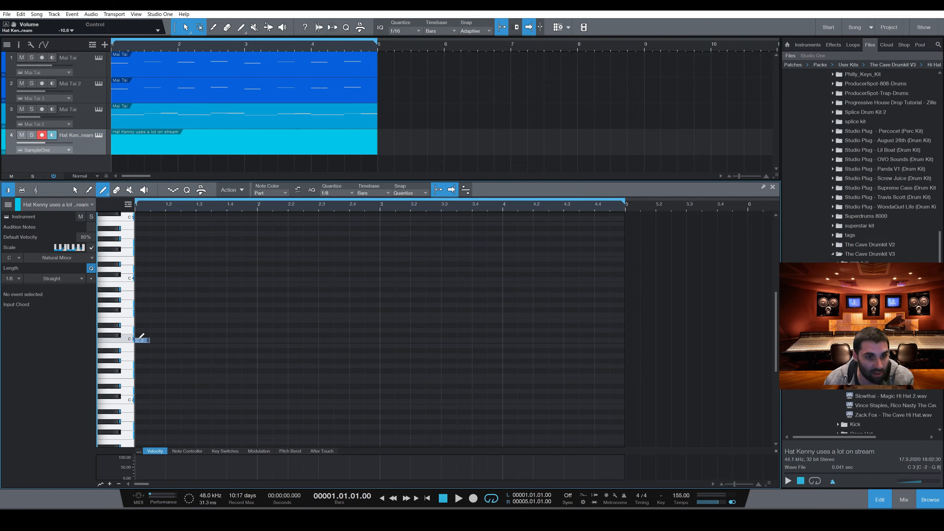
left_click_drag(150, 338, 624, 338)
Step: Play the hi-hats with the melodies and lower the hi-hat track's volume to -17.7 dB
key("space")
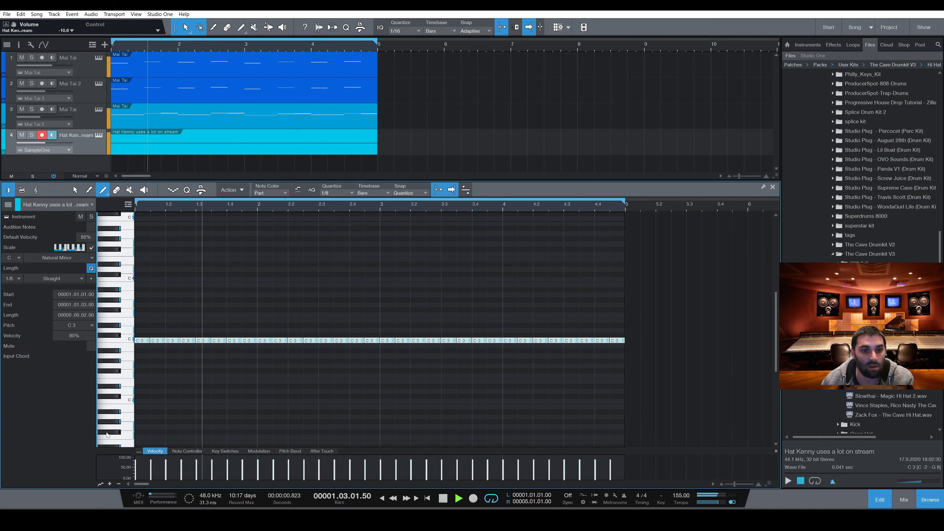
left_click_drag(56, 145, 42, 141)
key("space")
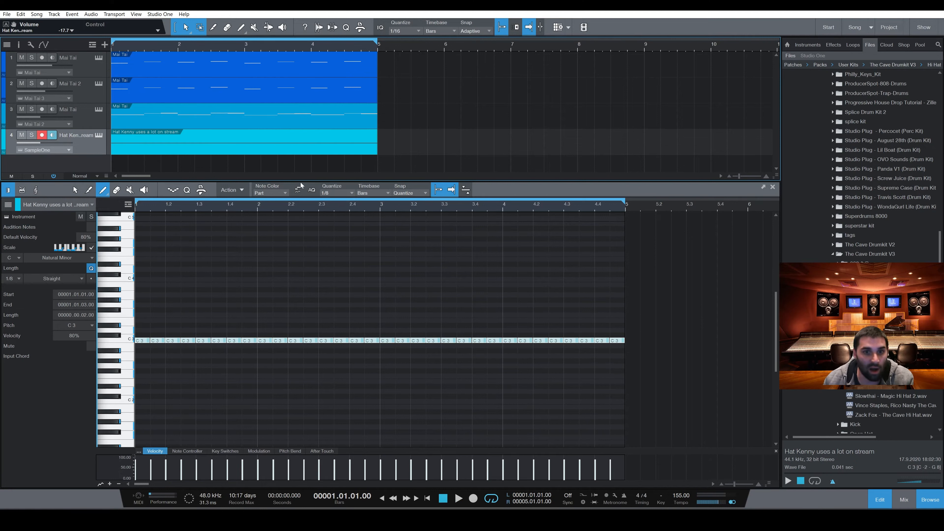
Step: Add 1/16 hi-hat notes on D 4 at 1.4.1, 1.4.3 and 2.1.1, and on D# 4 at 1.4.4
left_click(338, 193)
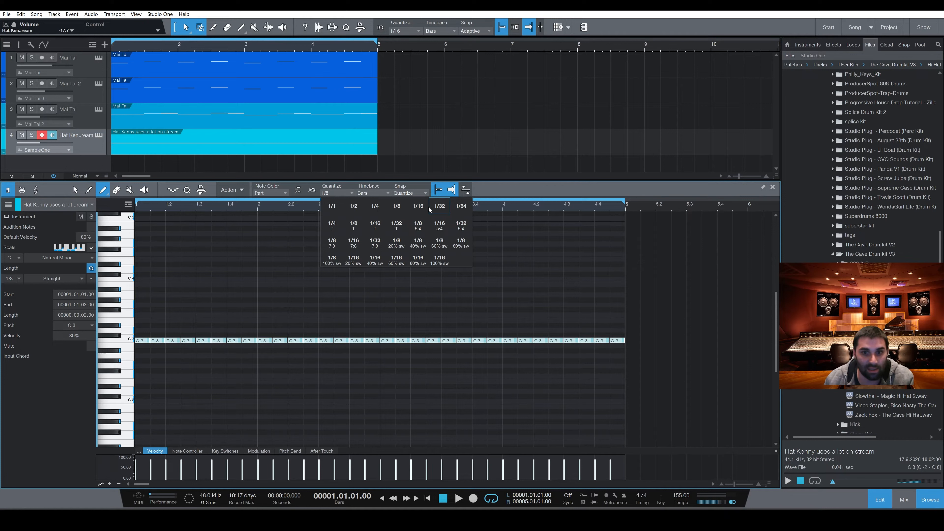
left_click(418, 207)
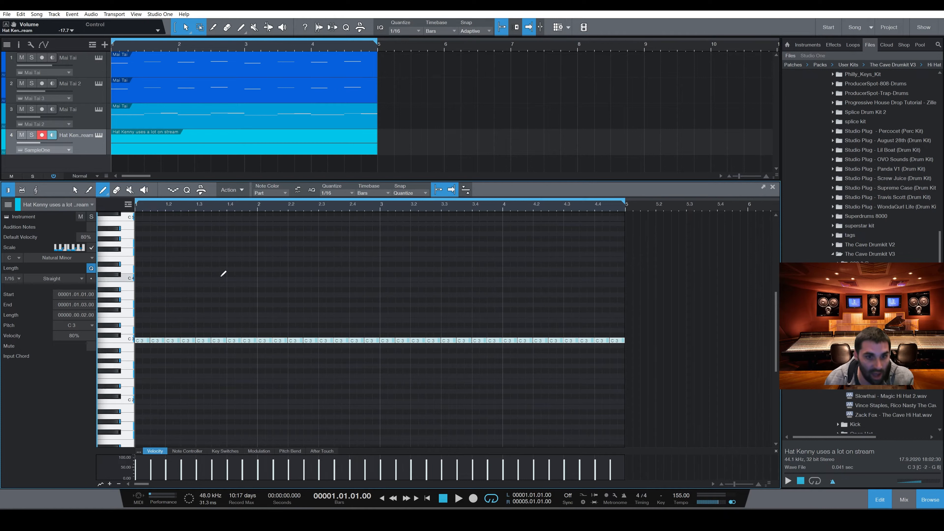
left_click(229, 268)
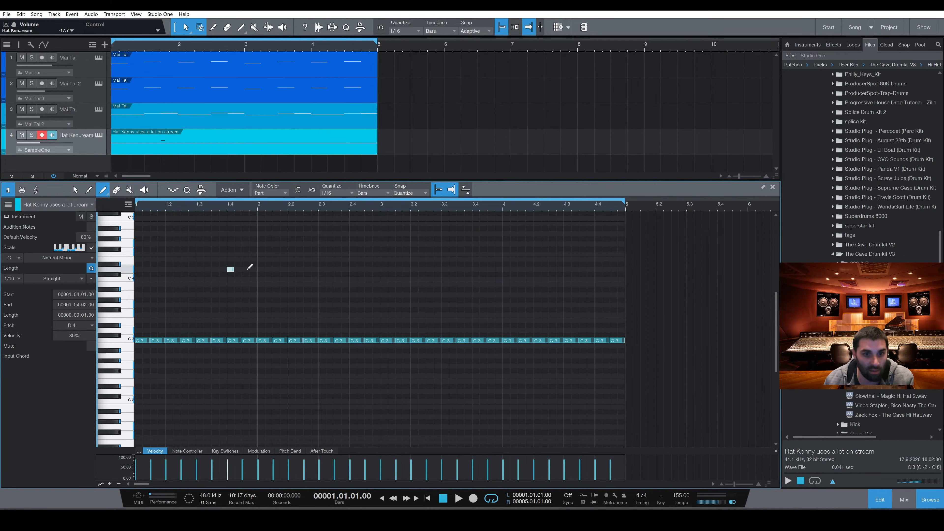
left_click(245, 269)
left_click(260, 269)
left_click(252, 264)
Step: Play the loop with the accented hi-hats and set the hi-hat track's volume to -15.1 dB
key("space")
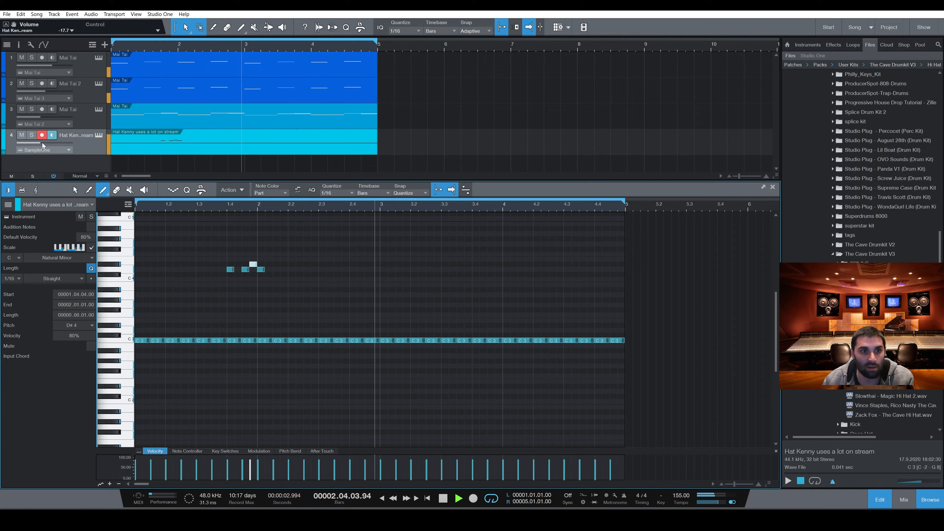
left_click_drag(42, 143, 43, 144)
key("space")
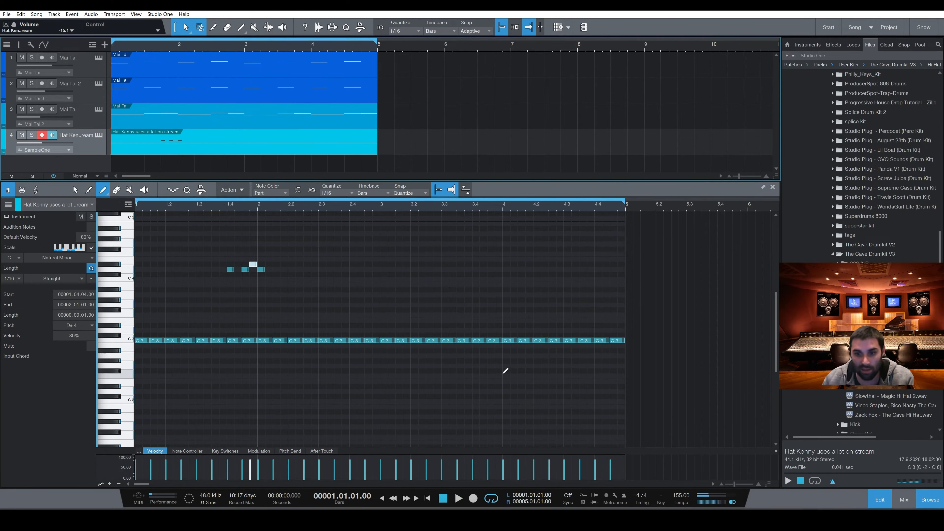
Step: Add 1/16 hi-hat notes on D# 2 in bar 4 at 4.1.1, 4.2.1, 4.2.2, 4.2.3 and 4.3.1, playing the loop to check
left_click(505, 386)
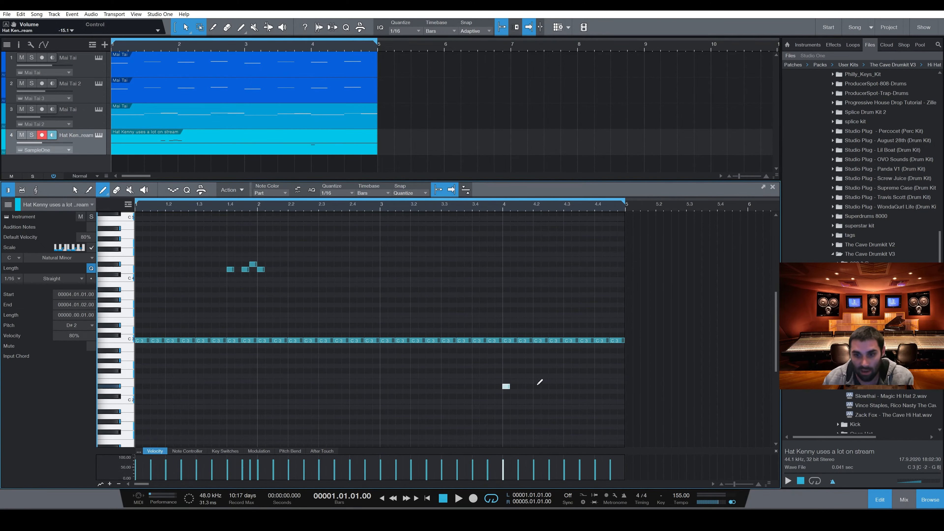
left_click(536, 386)
left_click(544, 386)
left_click(551, 386)
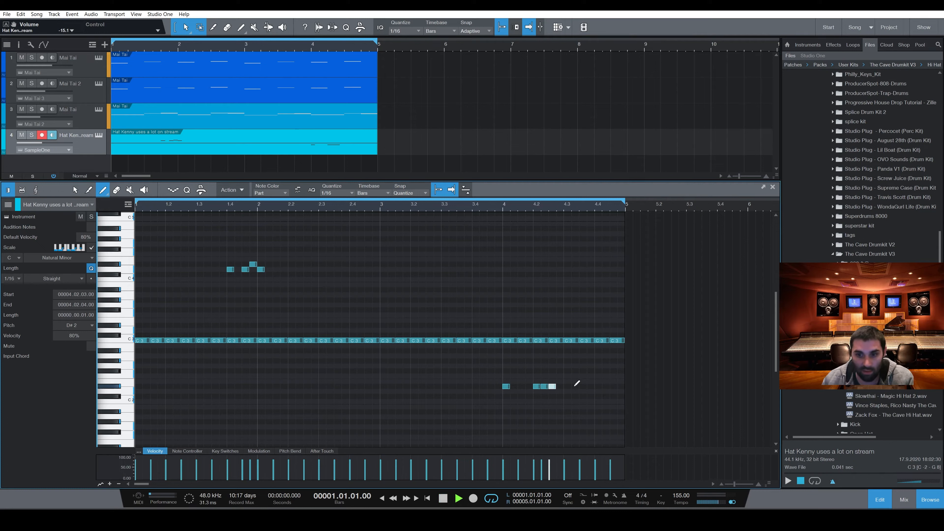
key("space")
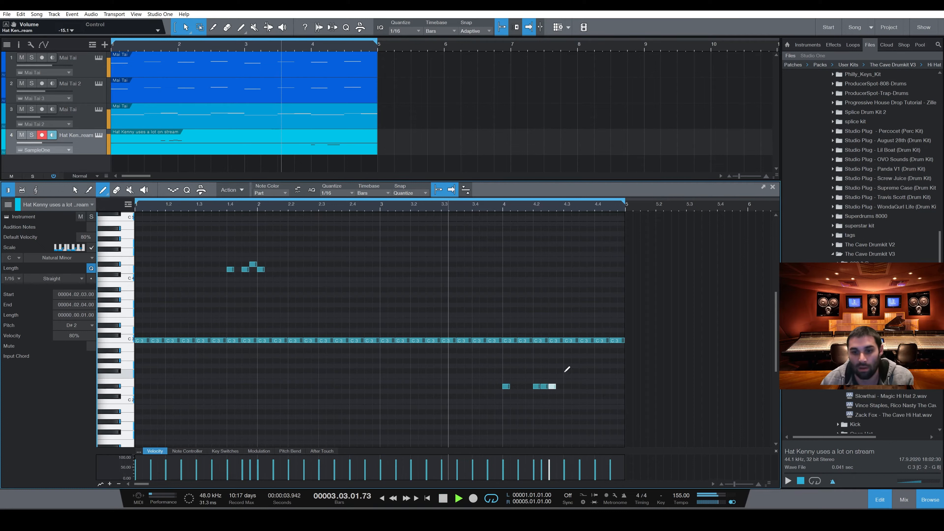
key("space")
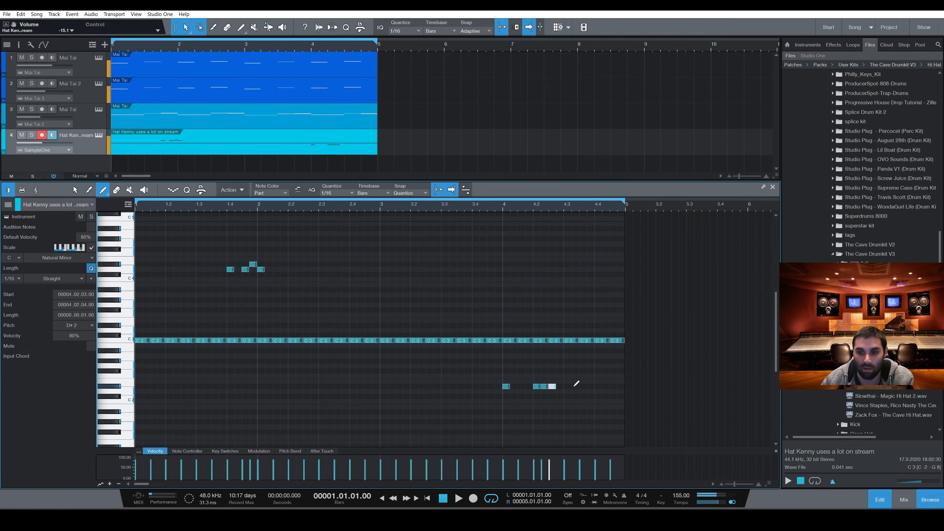
left_click(567, 386)
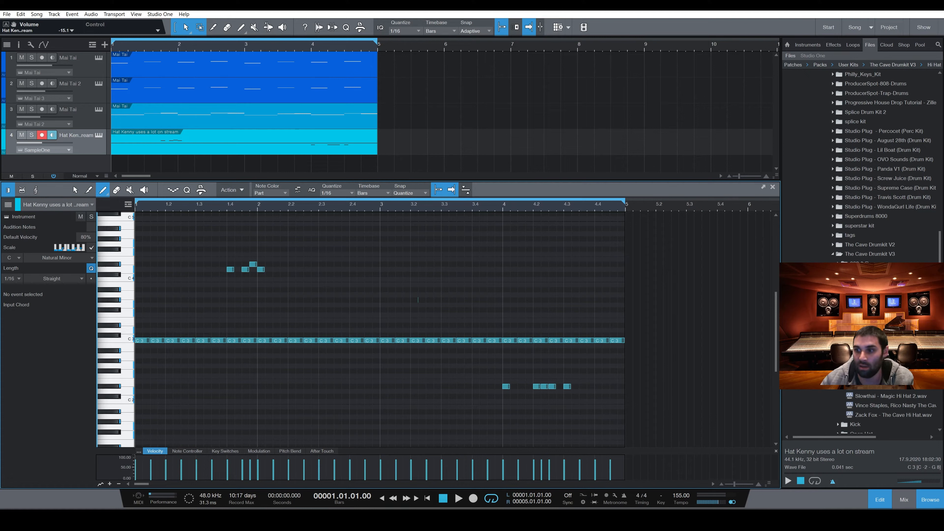
Step: Audition Boogie - The Cave Clap from the drum kit's Clap folder and load it into SampleOne on a new track
left_click(837, 292)
left_click(838, 273)
left_click(854, 283)
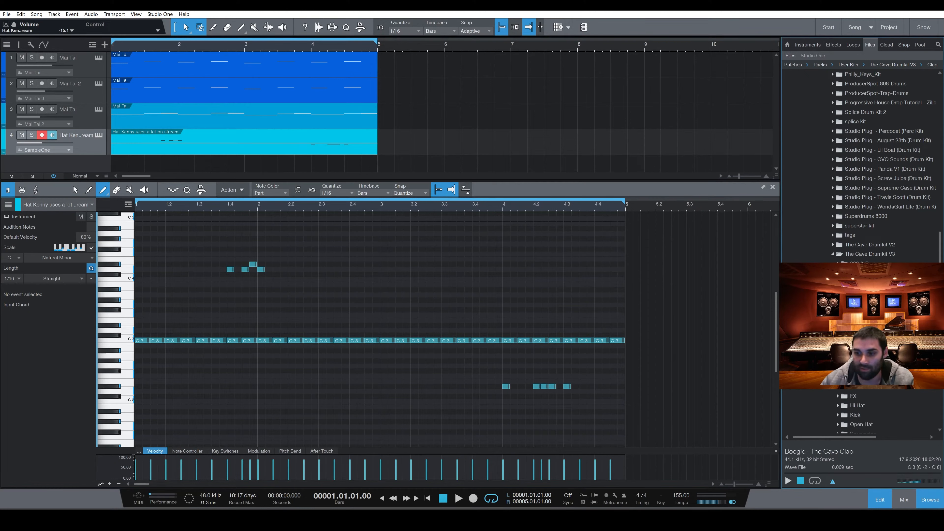
left_click(787, 481)
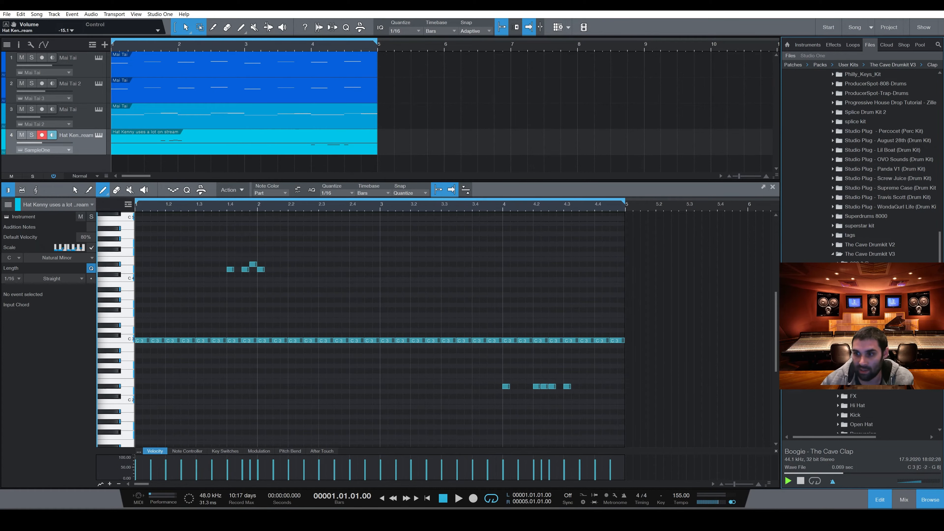
left_click(881, 297)
left_click(686, 86)
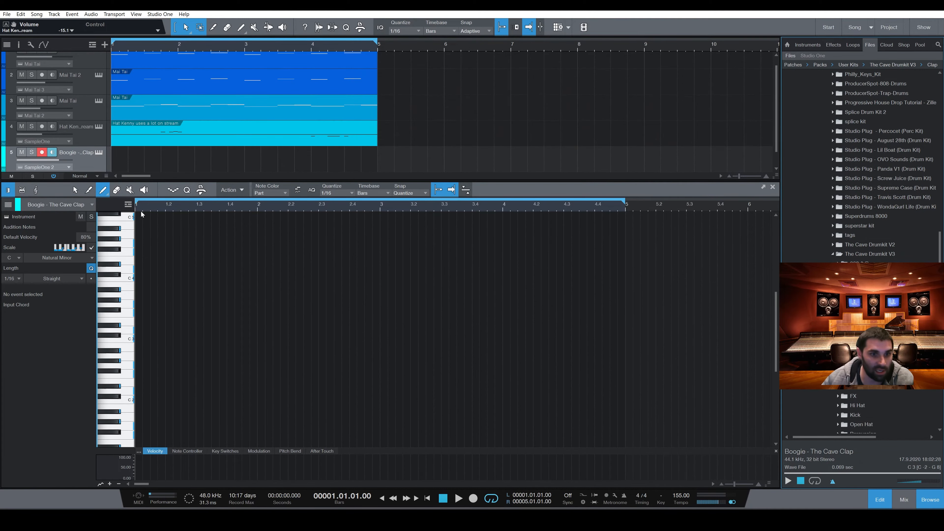
Step: Draw an empty four-bar event on the clap track and set the track's volume to -8.7 dB
left_click_drag(137, 214, 624, 215)
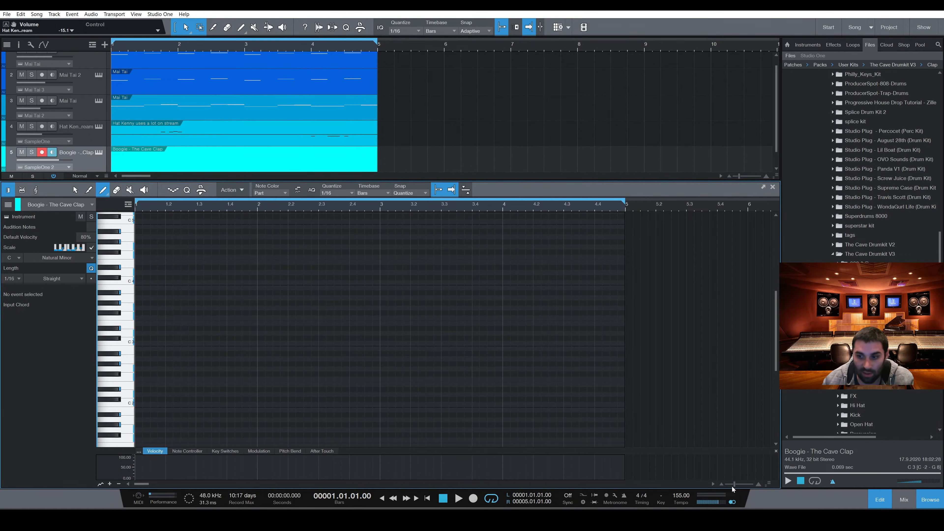
left_click_drag(734, 484, 736, 483)
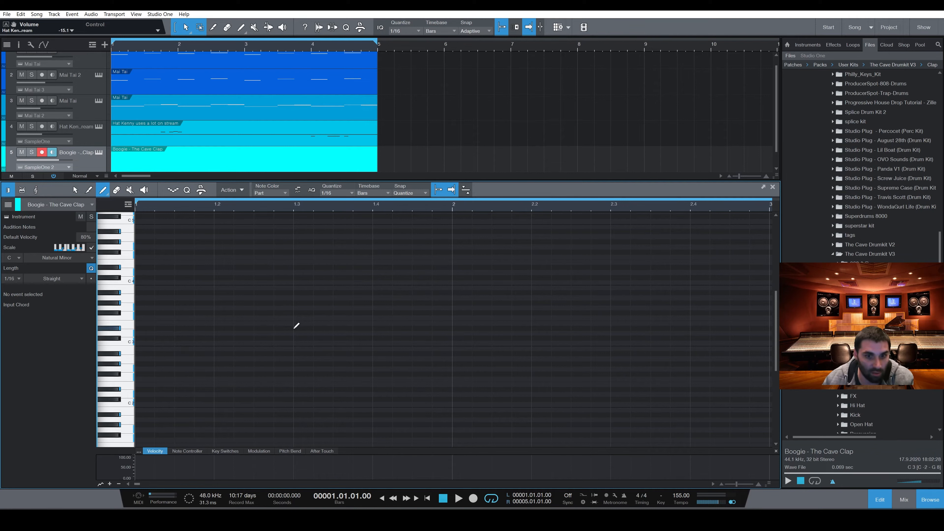
left_click_drag(59, 159, 53, 158)
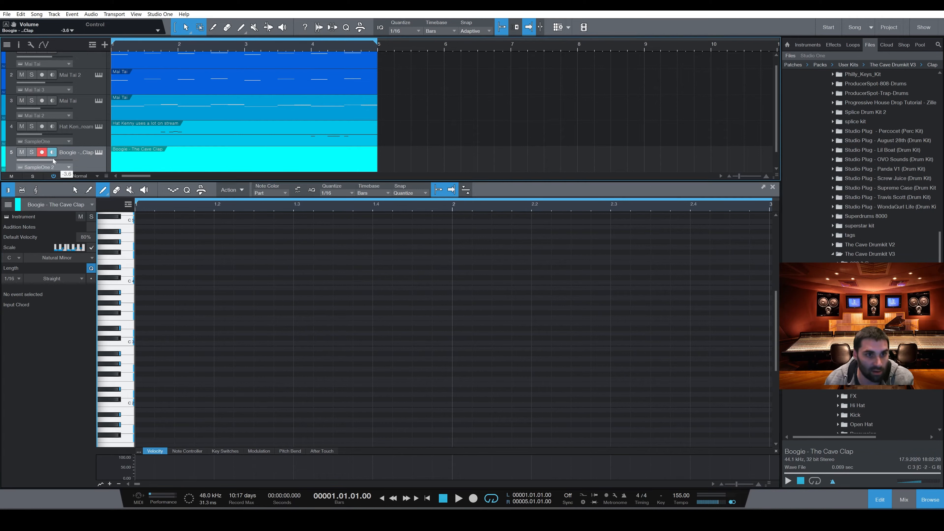
Step: Add 1/16 clap notes on C 3 at beat 3 of each of the four bars
left_click(298, 343)
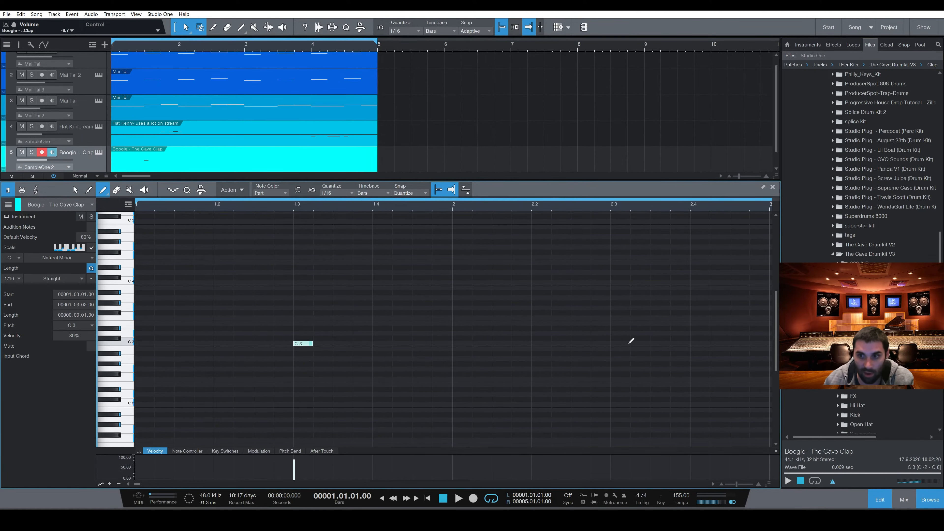
left_click(615, 342)
scroll(542, 341, "down", 3)
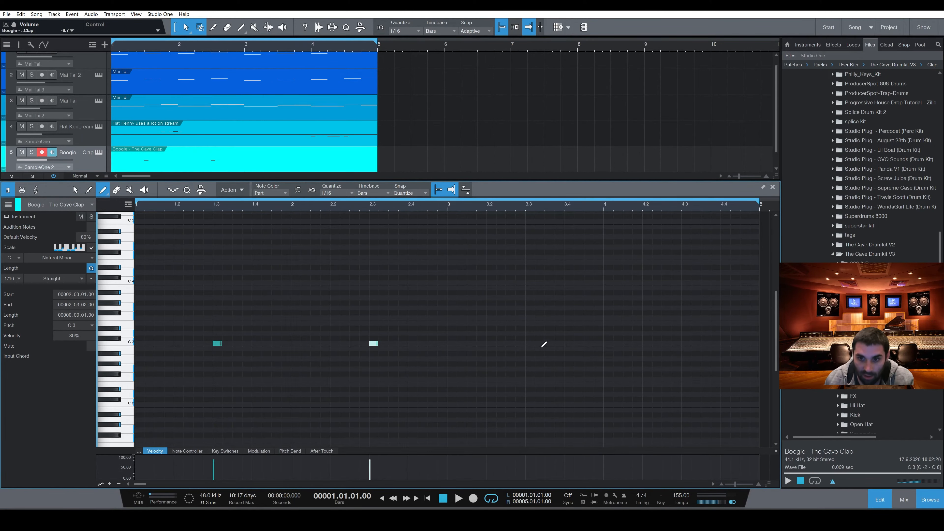
left_click(529, 343)
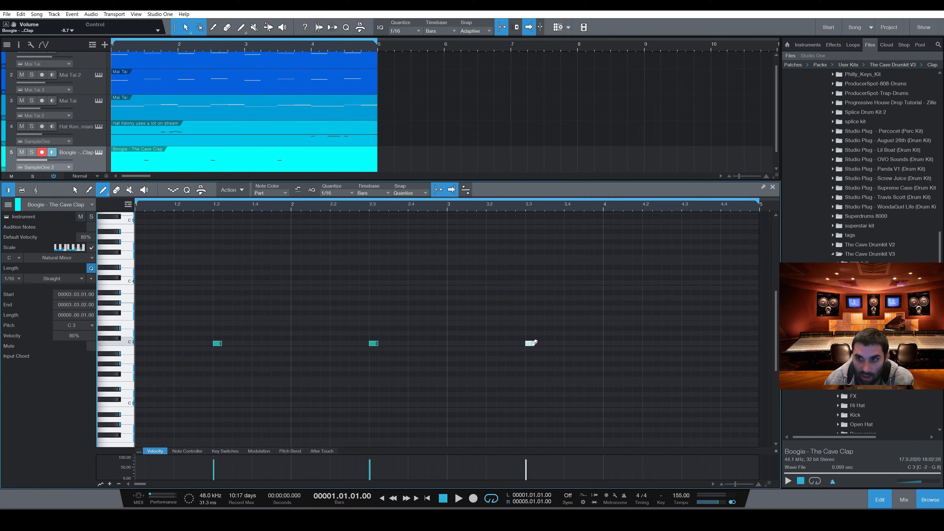
left_click(685, 343)
scroll(647, 151, "down", 1)
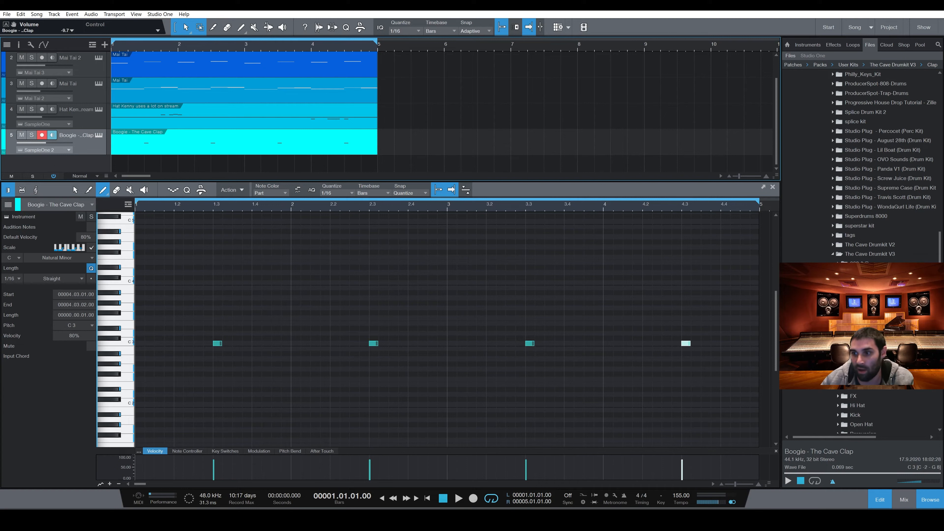
Step: Audition samples in the drum kit's 808 & Bass folder and load Danny Brown - The Cave 808 into SampleOne on a new track
left_click(837, 272)
left_click(838, 264)
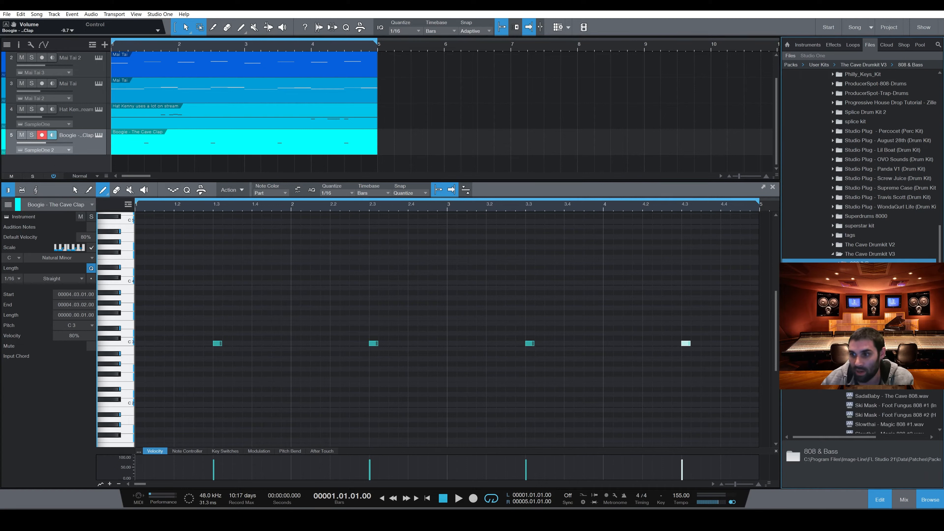
key("Down")
left_click(785, 484)
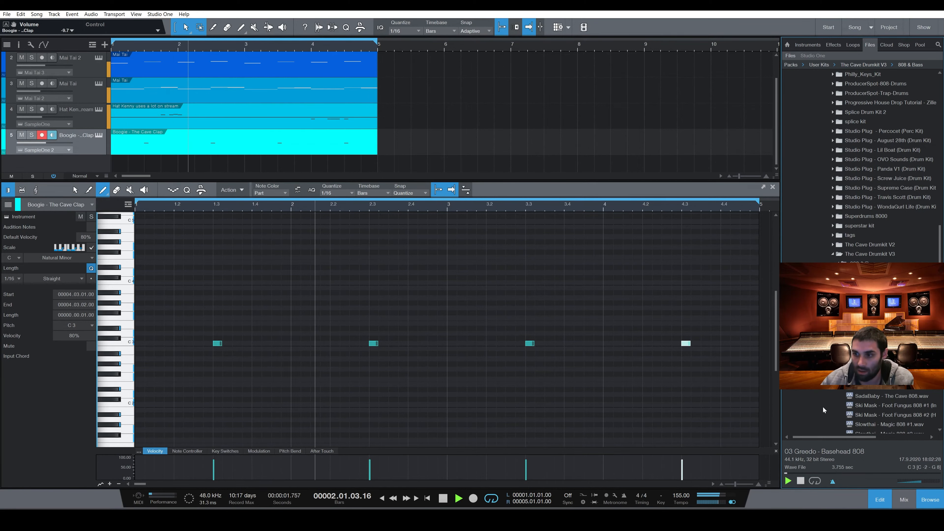
scroll(873, 258, "down", 2)
left_click(873, 258)
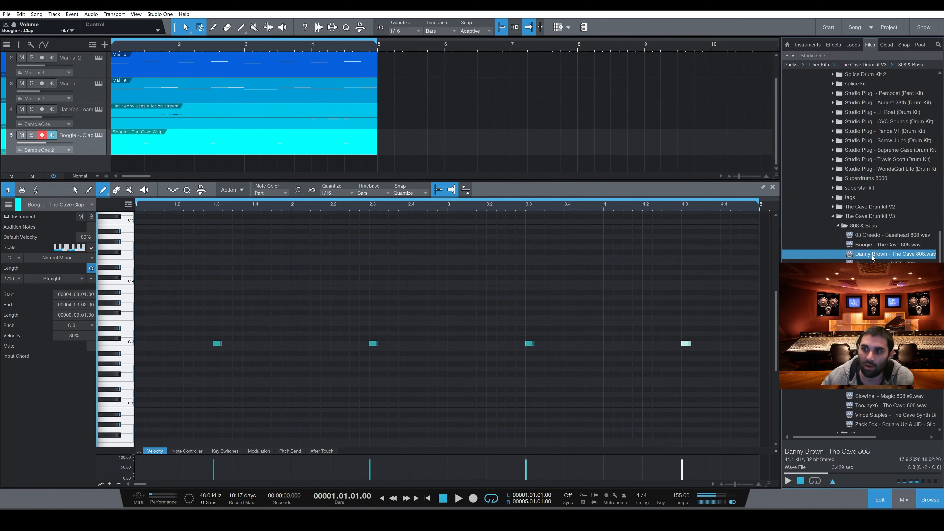
left_click_drag(872, 258, 680, 71)
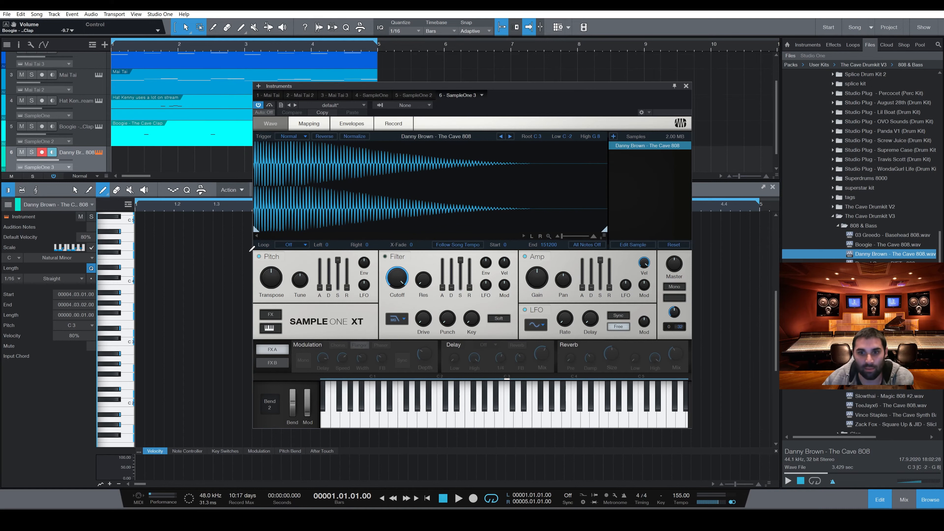
left_click(686, 85)
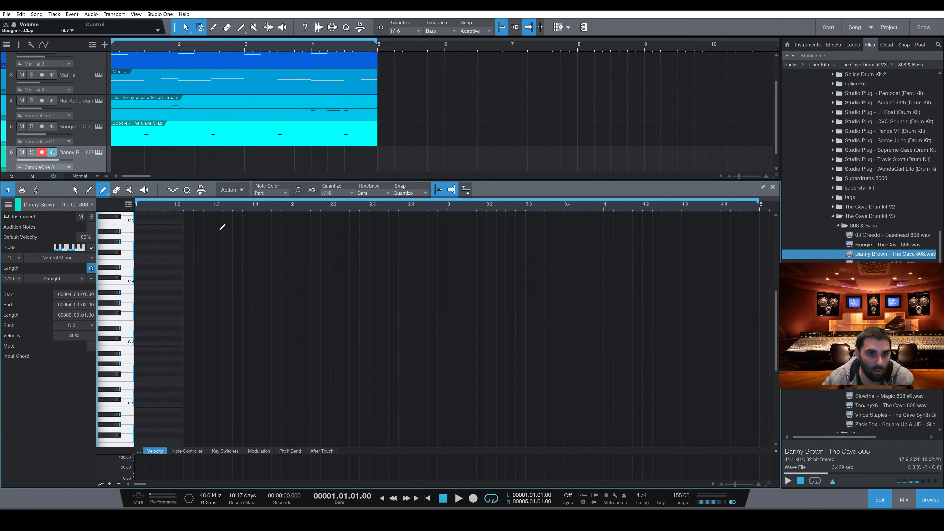
Step: Create a four-bar event on the 808 track with a two-beat C 3 note at 1.1.1, and play it
left_click_drag(501, 246, 757, 256)
left_click(129, 345)
left_click_drag(136, 344, 213, 344)
key("space")
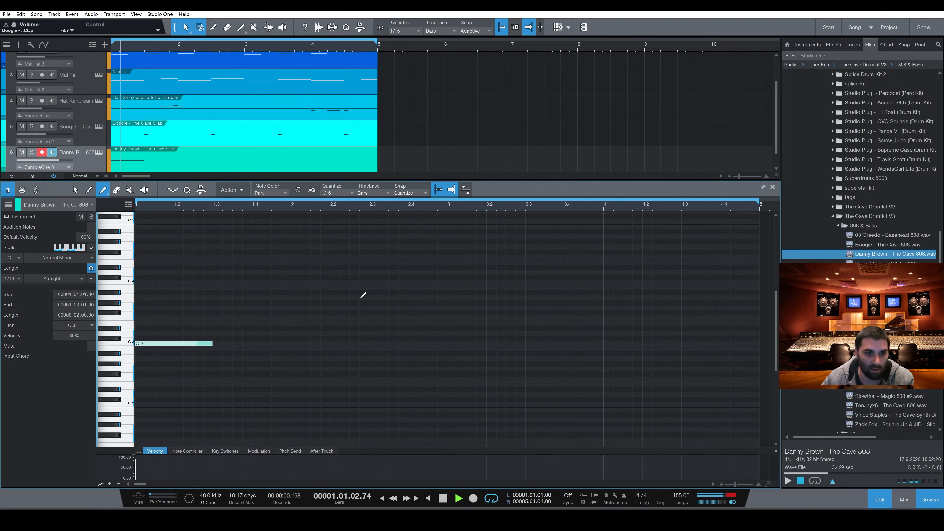
key("space")
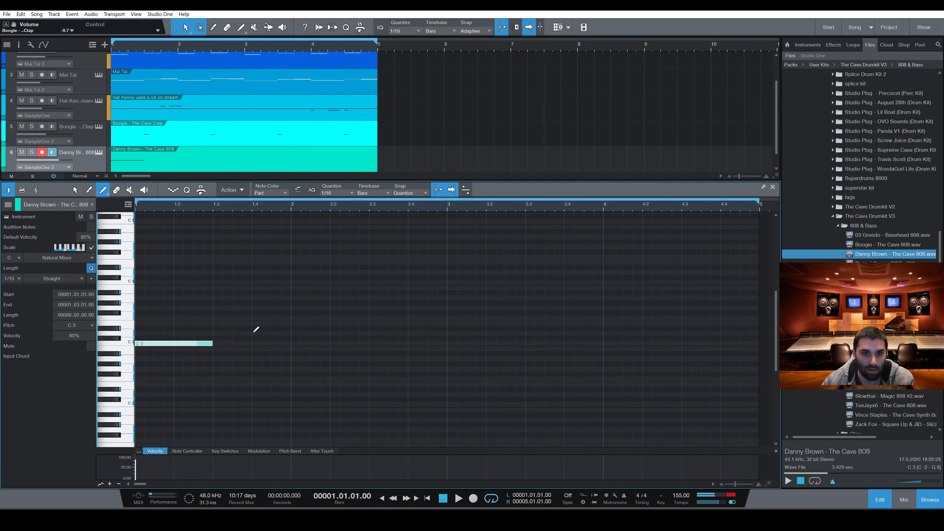
Step: With 1/4 note length, add 808 notes C 3 at 1.4.1 and 4.3.1 and A# 2 at 4.4.1, and set the track's volume to -10.2 dB
left_click(12, 279)
left_click(15, 297)
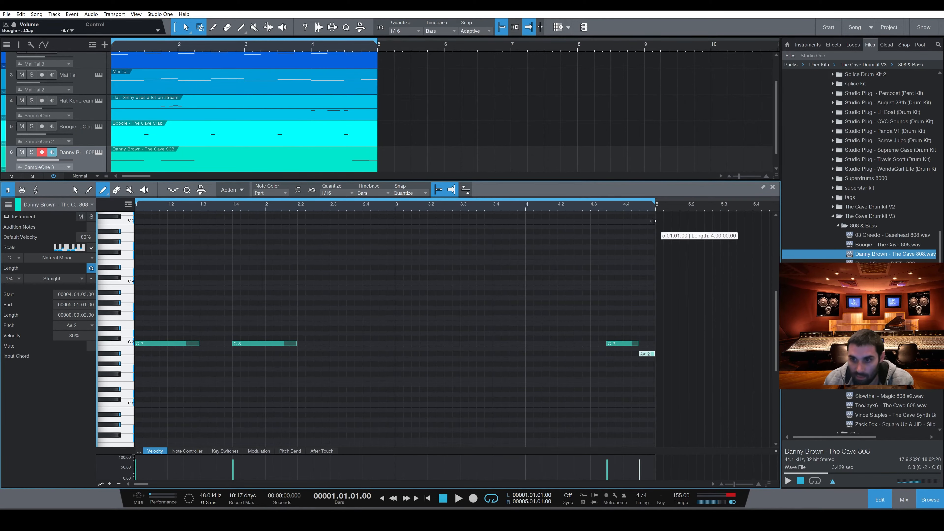
key("space")
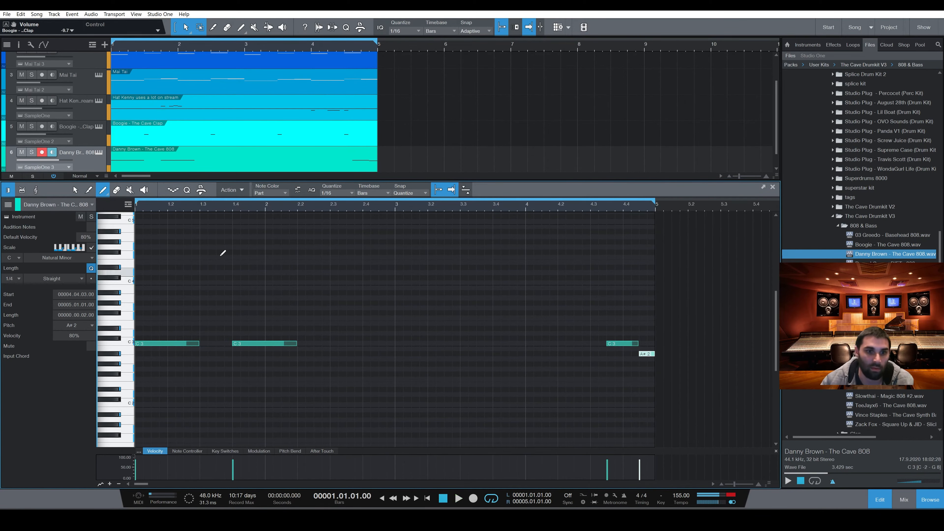
key("space")
left_click_drag(59, 159, 47, 160)
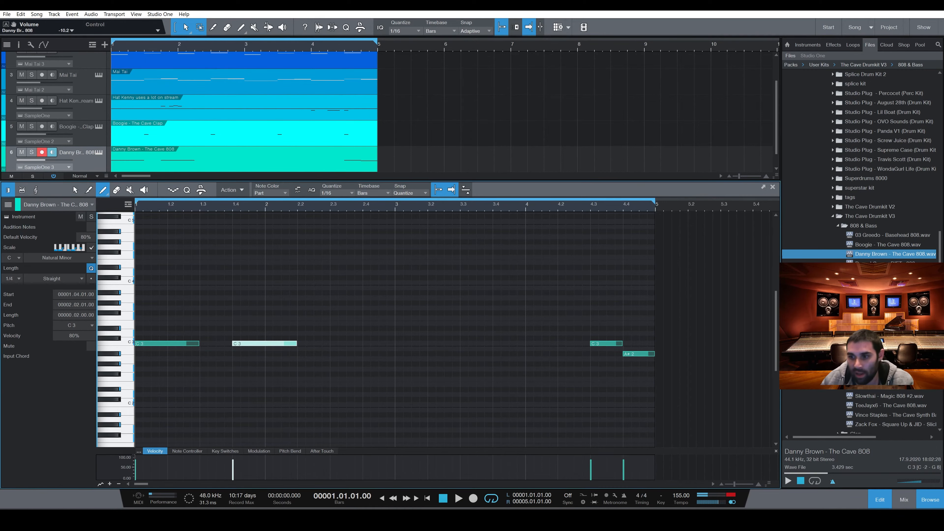
left_click_drag(775, 303, 776, 301)
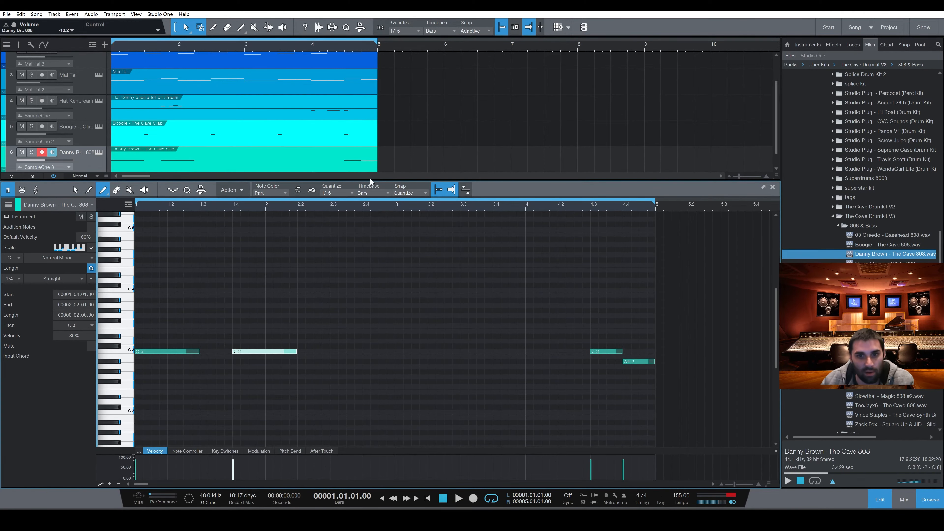
Step: Turn off looping and duplicate all six tracks' four-bar events twice to fill bars 5 to 12
left_click_drag(374, 182, 385, 278)
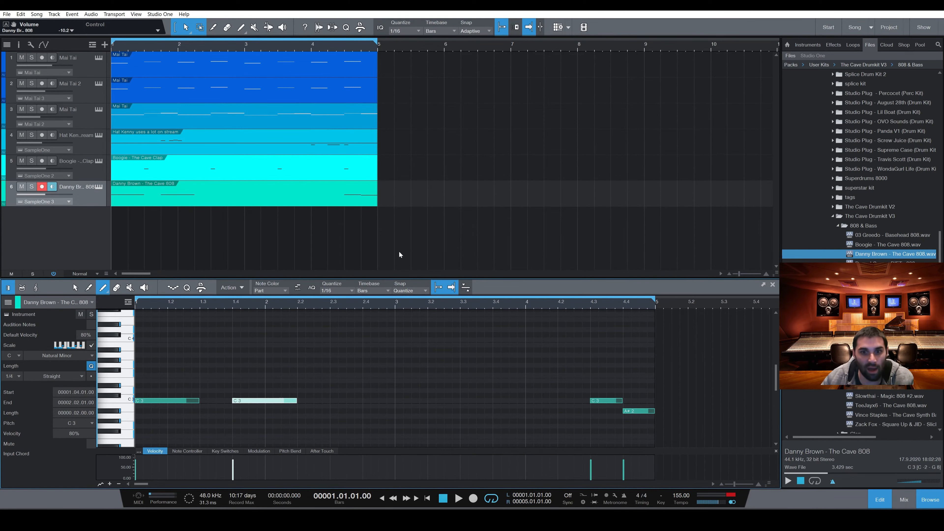
left_click(834, 216)
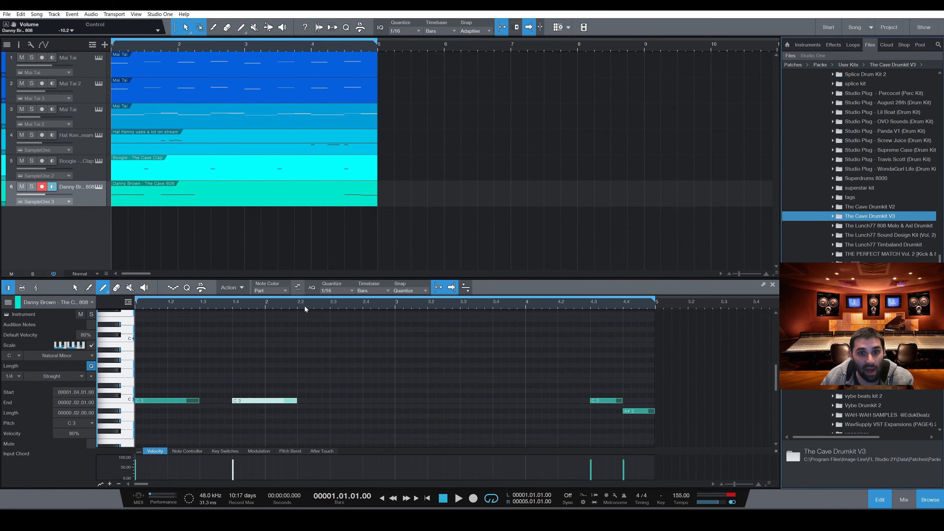
left_click_drag(319, 278, 320, 382)
left_click_drag(740, 379, 737, 380)
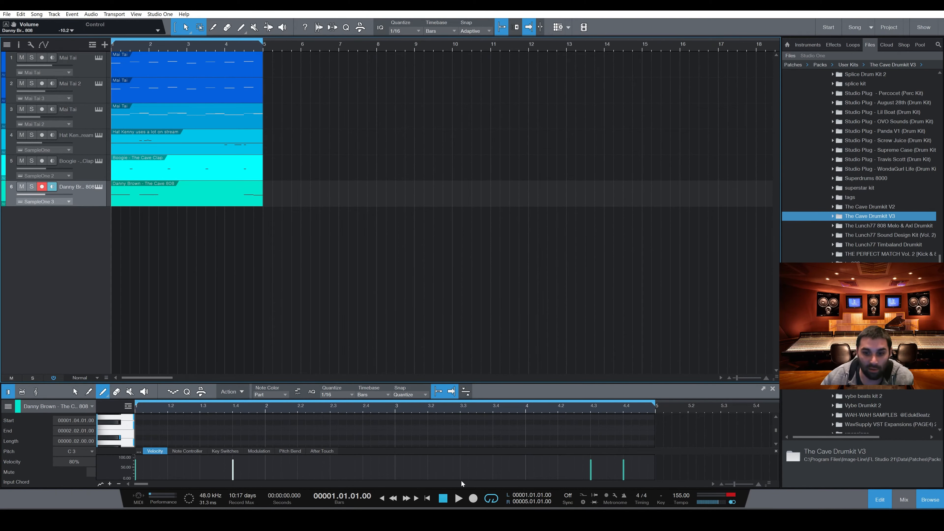
left_click(491, 500)
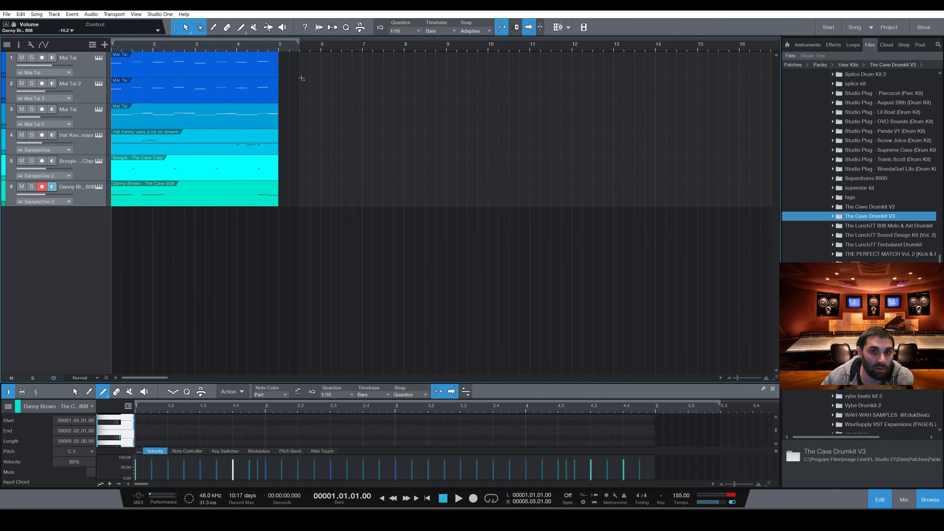
left_click_drag(301, 79, 495, 191)
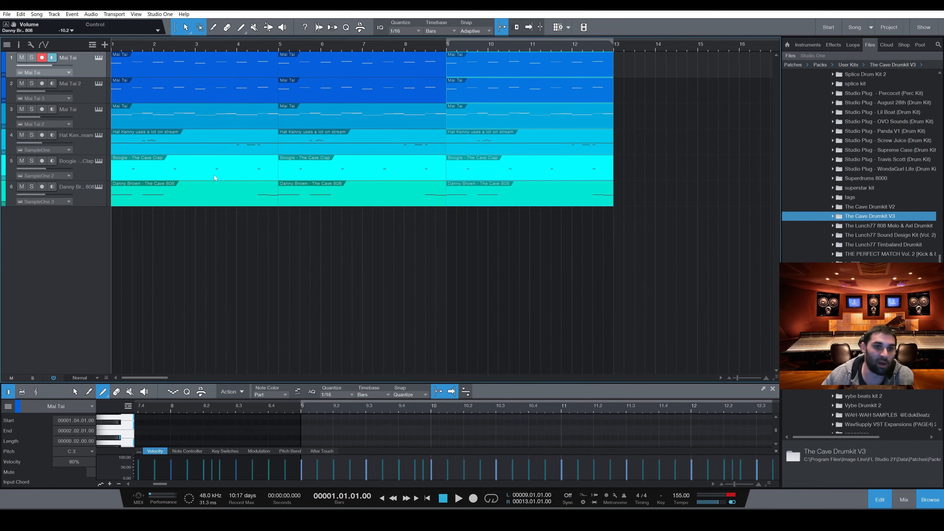
left_click(231, 258)
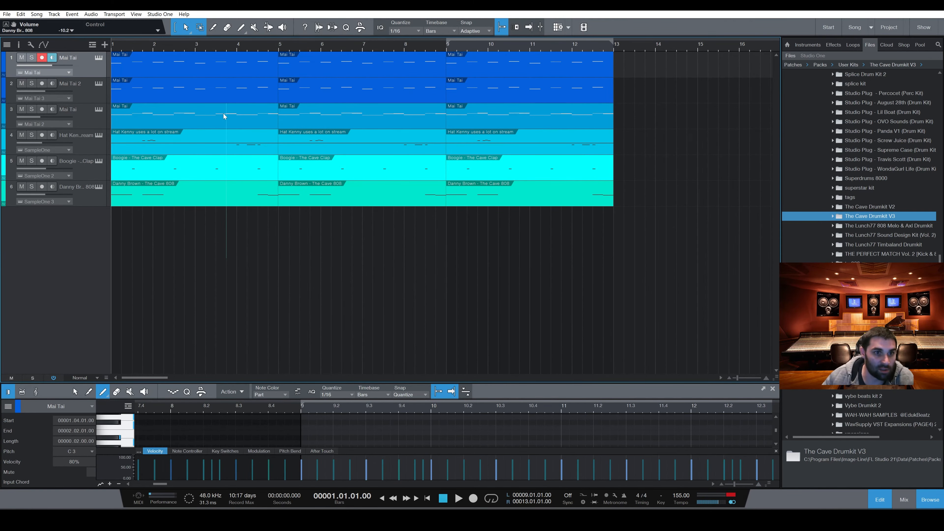
Step: Delete the hi-hat, clap and 808 events from bars 1 to 4 and briefly play the intro
left_click_drag(224, 156, 223, 152)
key("Delete")
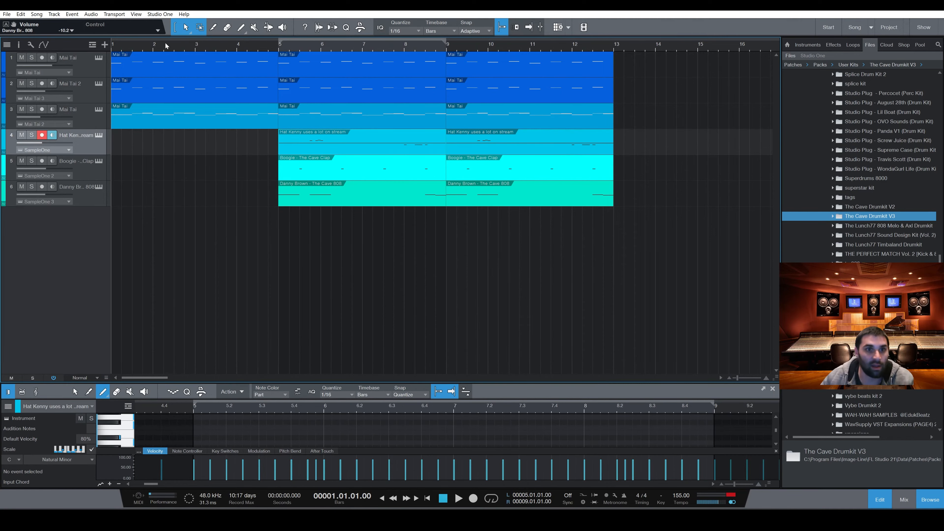
key("space")
key("space")
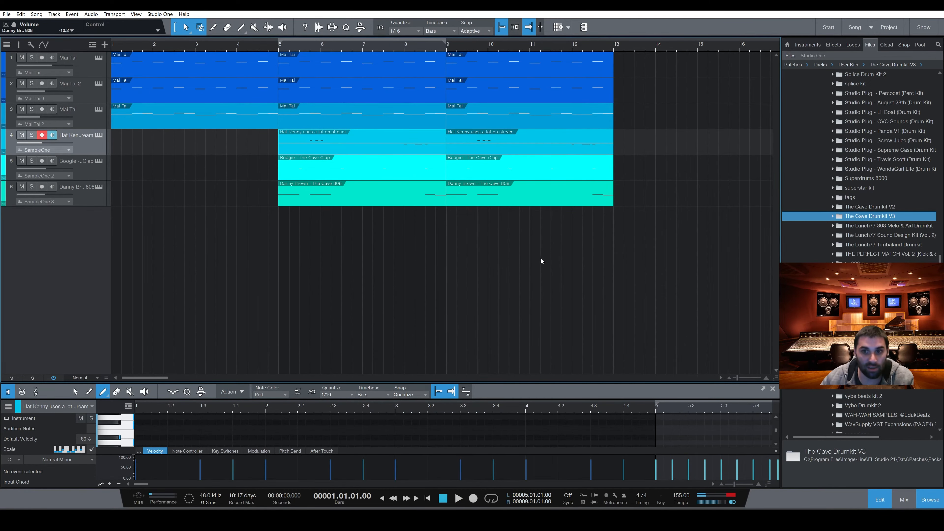
Step: Duplicate the Mai Tai events on tracks 2 and 3 repeatedly to fill bars 13 to 28
key("w")
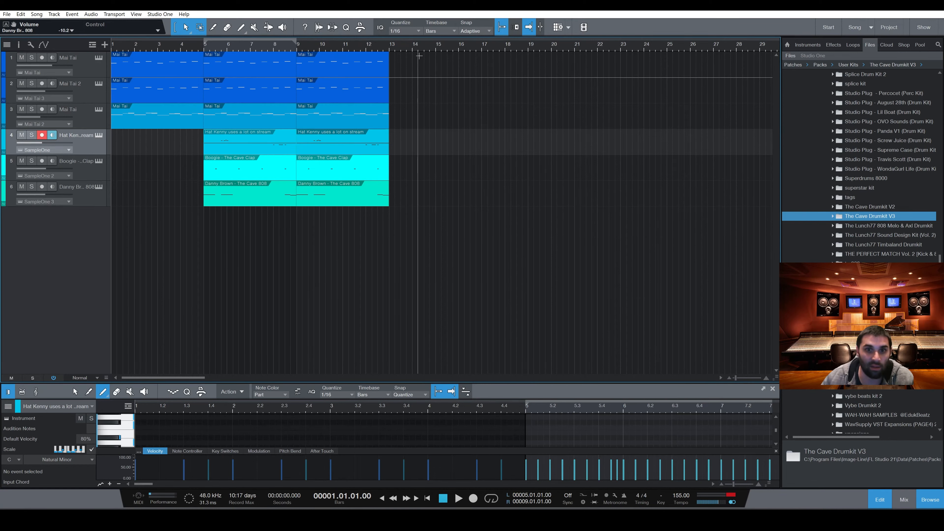
left_click_drag(419, 56, 296, 118)
left_click_drag(321, 95, 404, 89)
key("d")
key("d")
key("d")
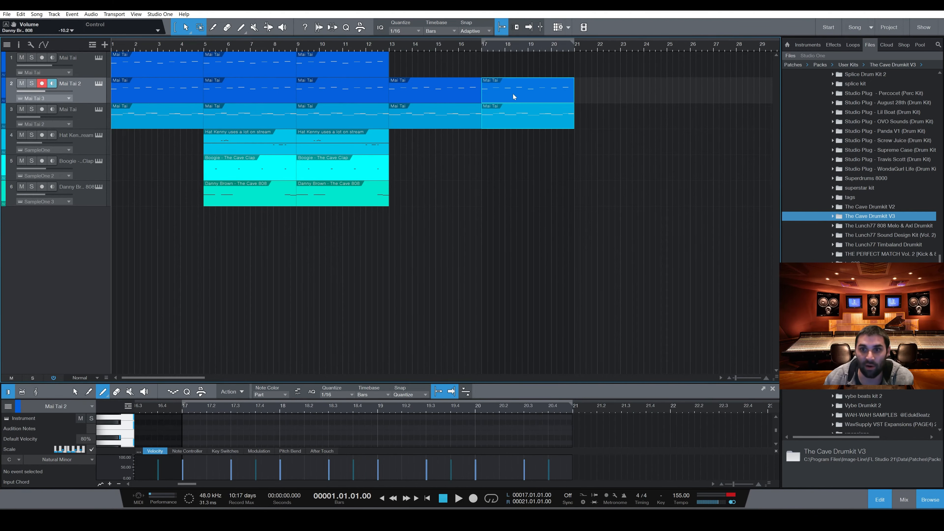
Step: Copy the hi-hat event to bar 17 and duplicate it through bar 28
left_click_drag(336, 146, 511, 136)
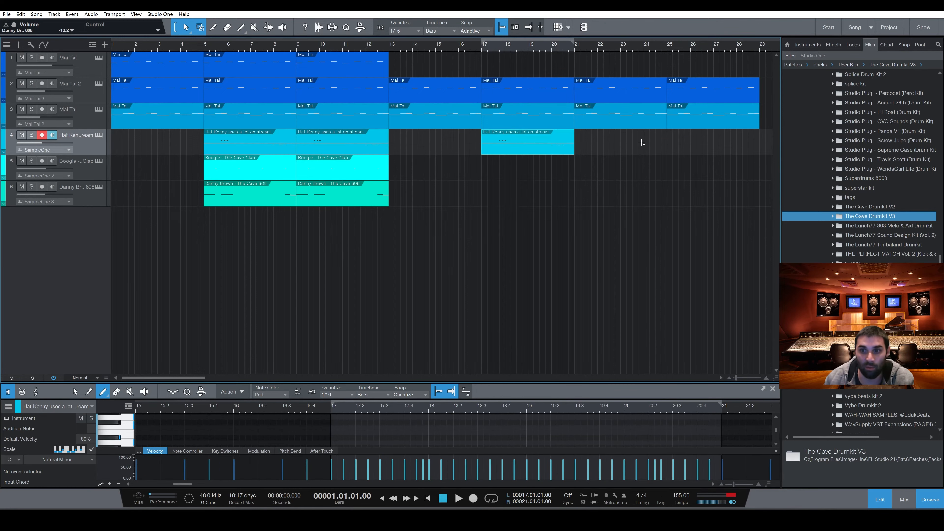
left_click_drag(561, 150, 634, 149)
key("d")
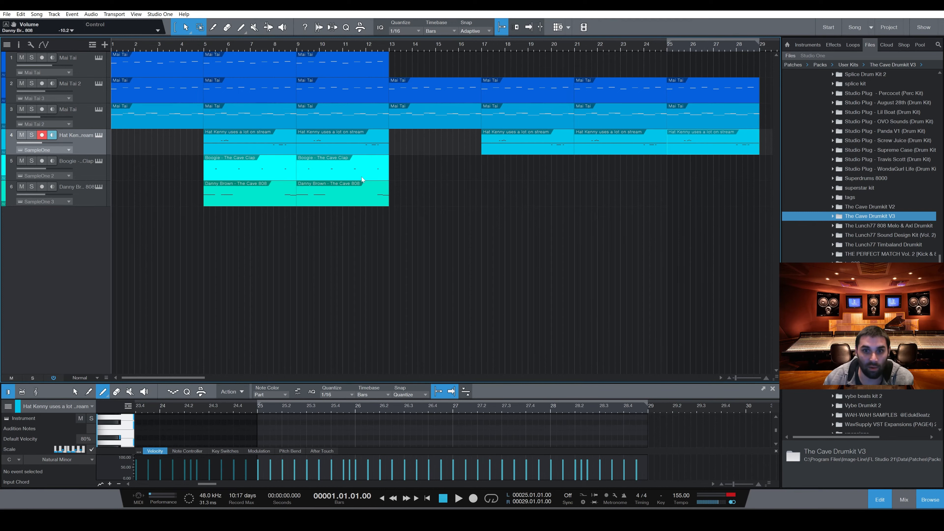
Step: Copy the clap event across bars 17 to 28 and into the gap at bars 13 to 16
left_click(344, 170)
left_click_drag(344, 171, 534, 176)
left_click_drag(609, 176, 701, 176)
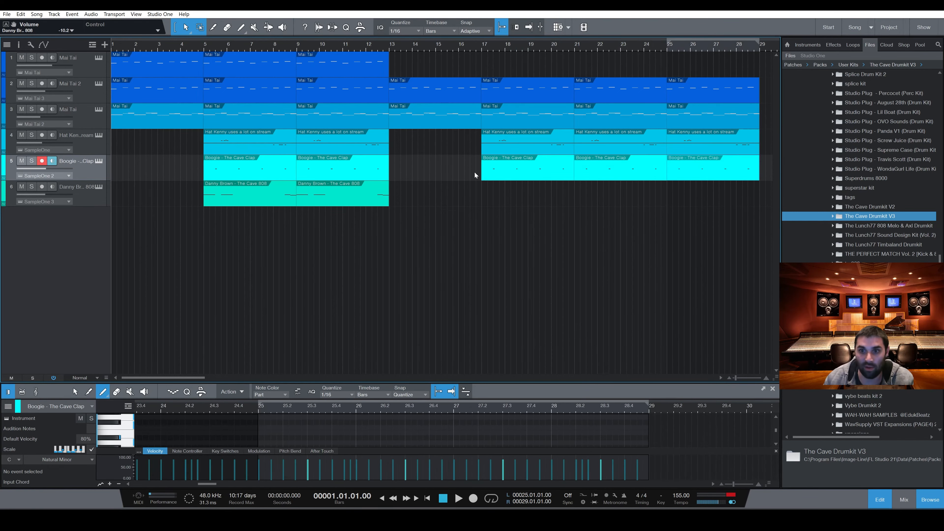
left_click_drag(532, 179, 438, 176)
Step: Copy the 808 event to bar 17 and repeat it through bar 28
left_click_drag(324, 201, 510, 201)
key("d")
left_click_drag(601, 203, 693, 205)
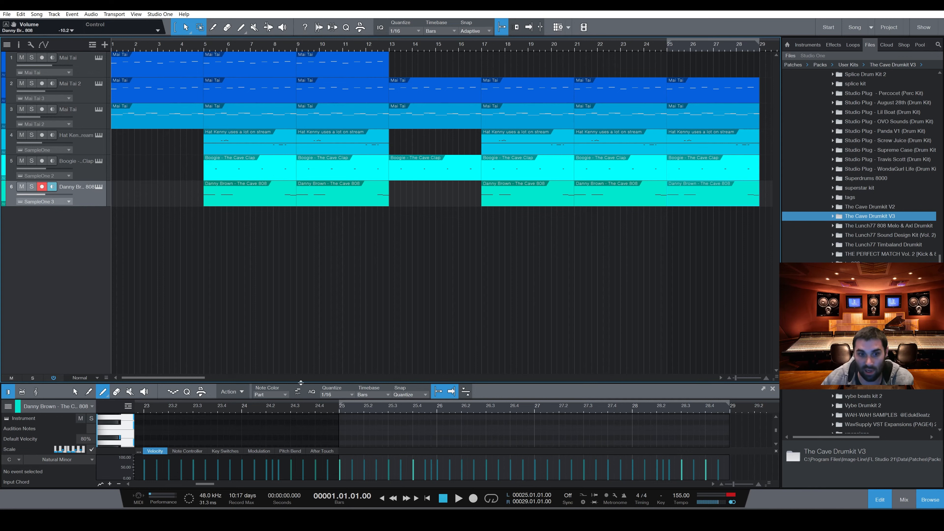
Step: Copy the bars 5 to 28 section of all tracks to bar 29, and repeat its first eight bars at bars 53 to 60
left_click(728, 377)
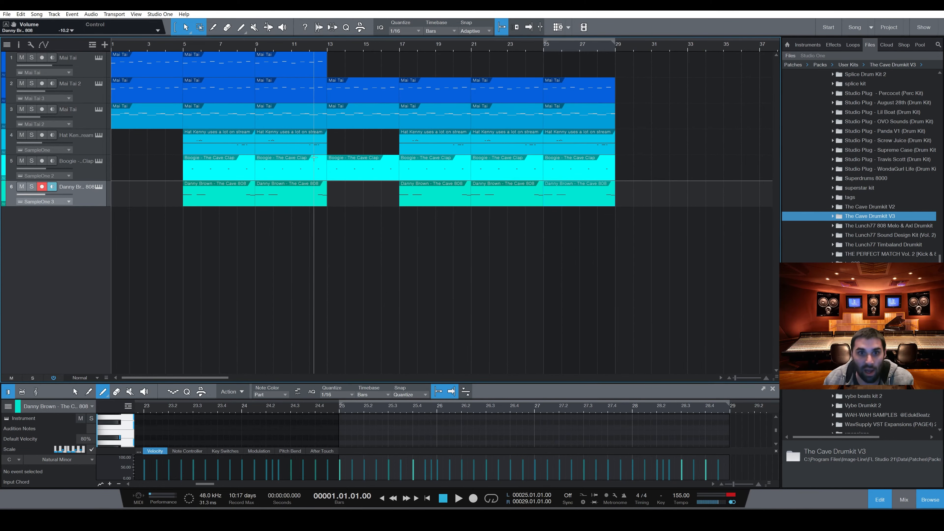
left_click_drag(226, 231, 616, 68)
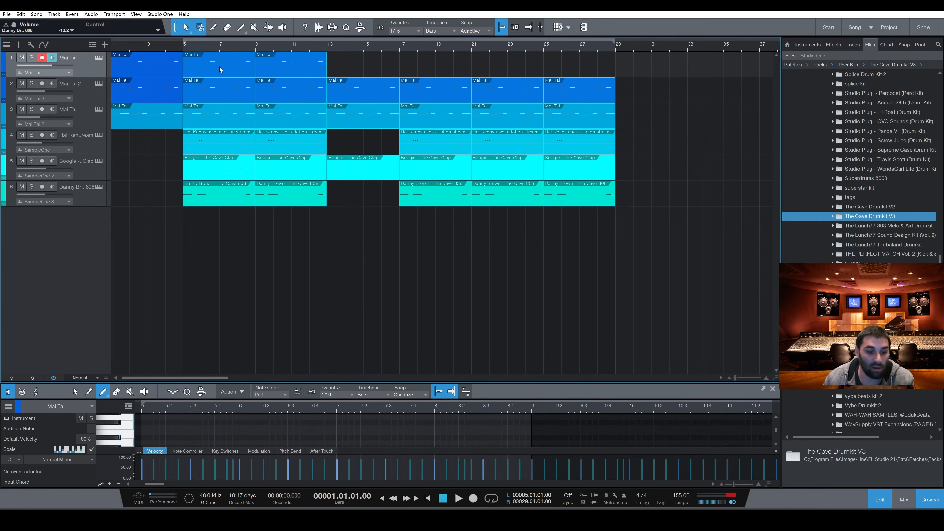
left_click_drag(206, 70, 631, 72)
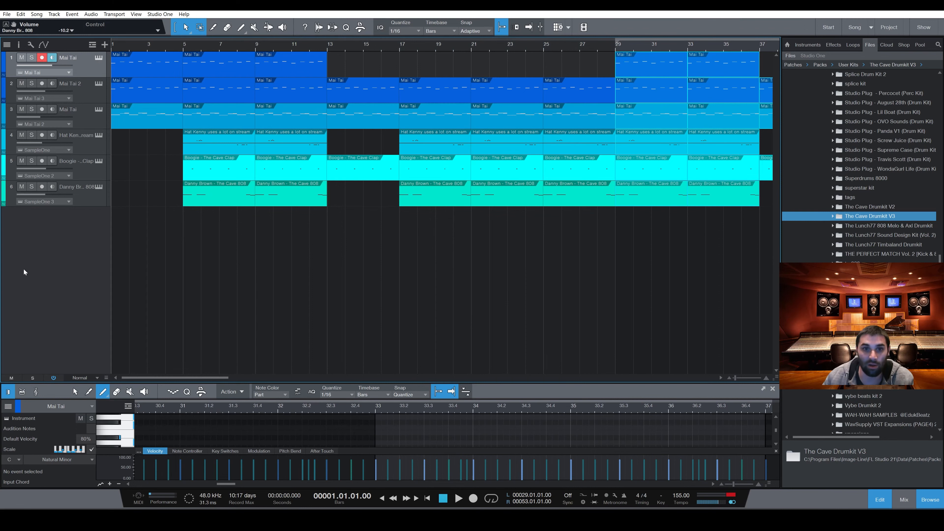
left_click_drag(367, 222, 722, 72)
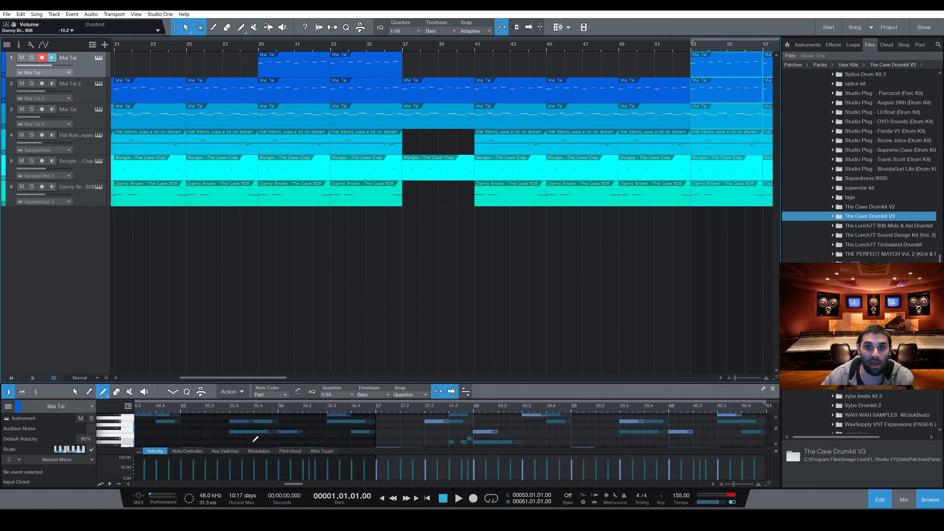
left_click_drag(261, 377, 203, 383)
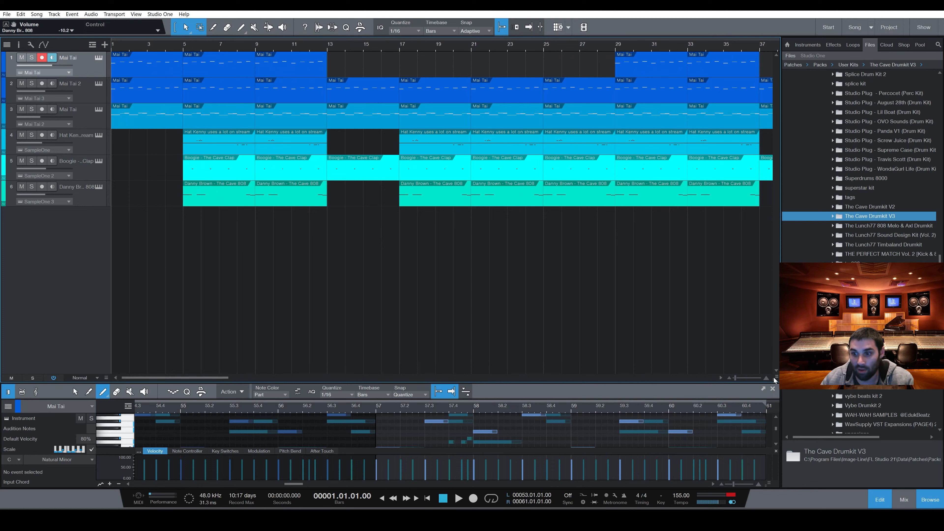
left_click(766, 378)
left_click(728, 377)
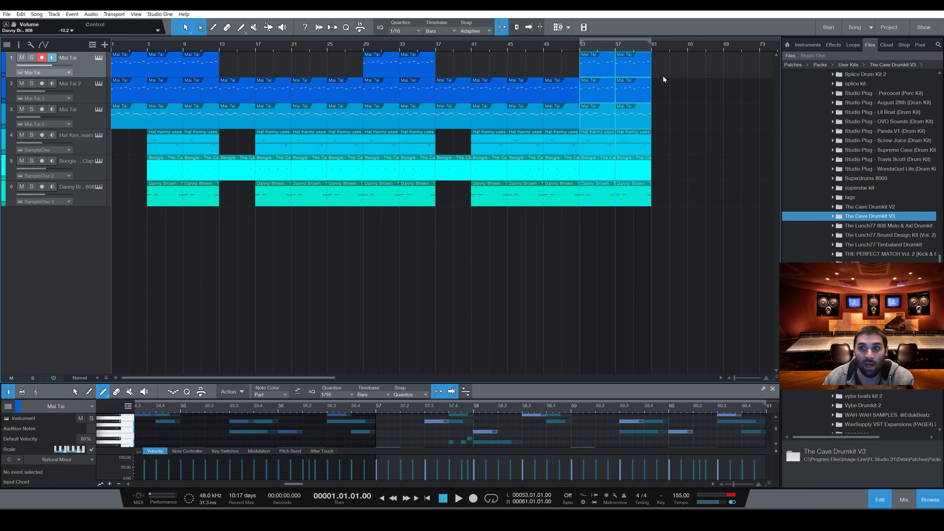
Step: Copy the last Mai Tai 2 event to bars 61 to 64 as an outro
left_click(683, 71)
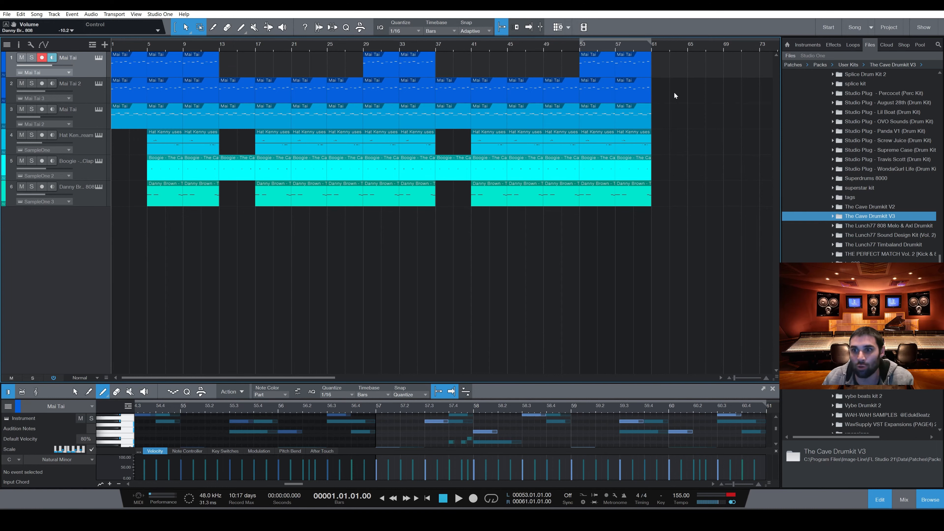
left_click_drag(638, 91, 669, 94)
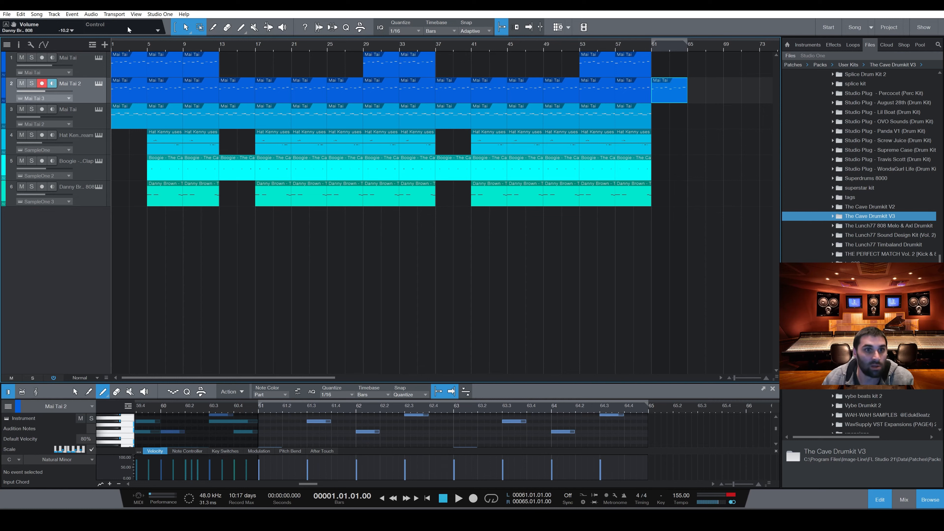
Step: Play the arrangement, copy a hi-hat event into the gap at bars 13 to 16, and enlarge the note editor
key("space")
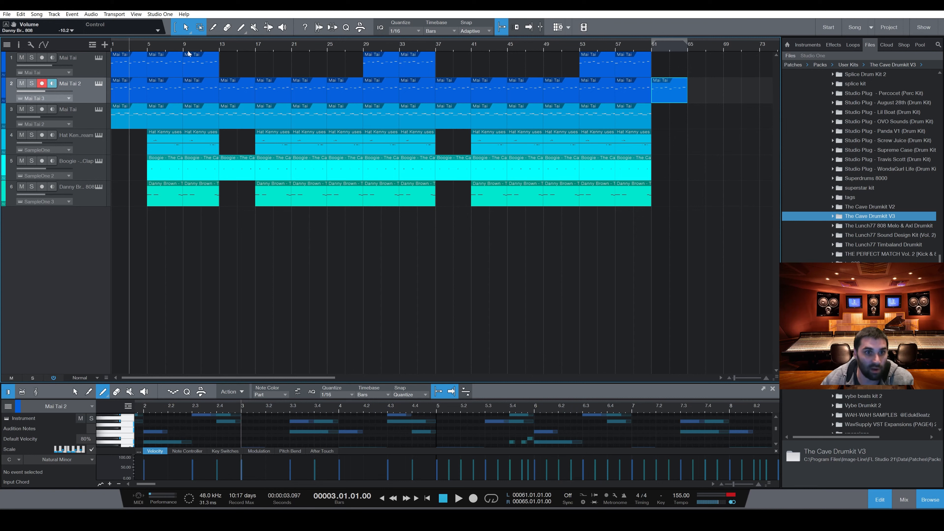
key("f")
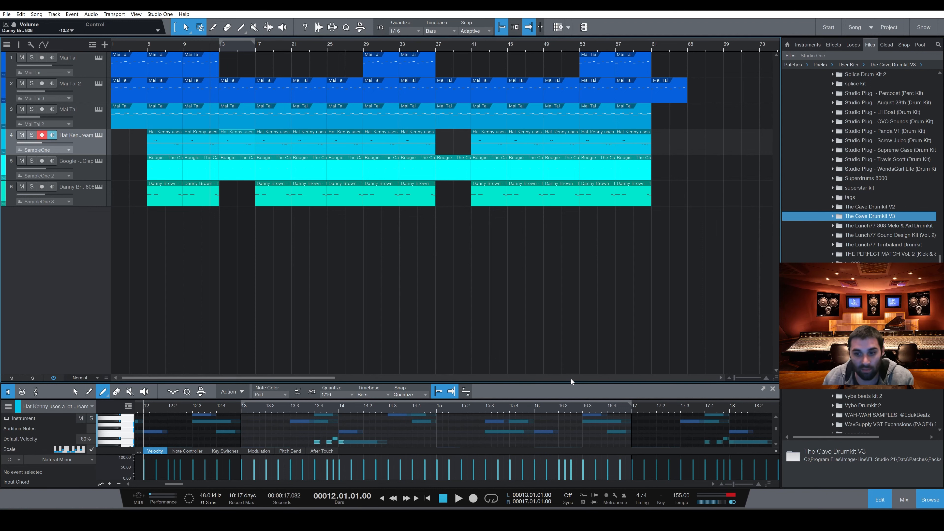
left_click_drag(572, 382, 578, 284)
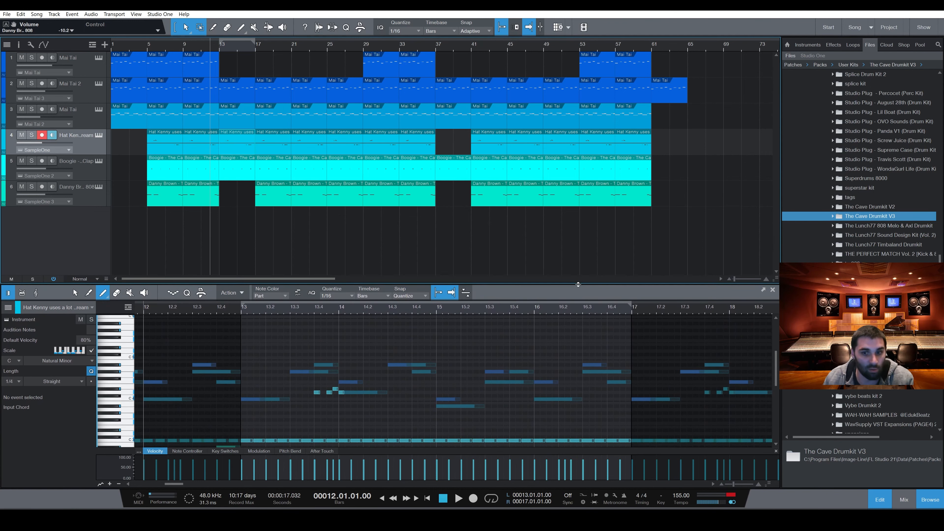